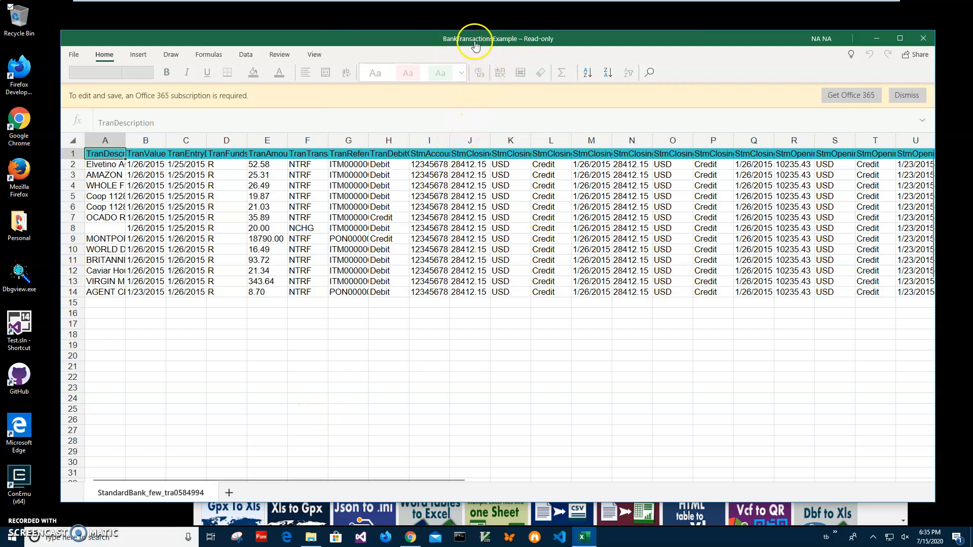
Step: Examine the descriptions, dates, fund codes, transaction types and balance columns of the transactions in the BankTransactionsExample sheet
left_click(108, 165)
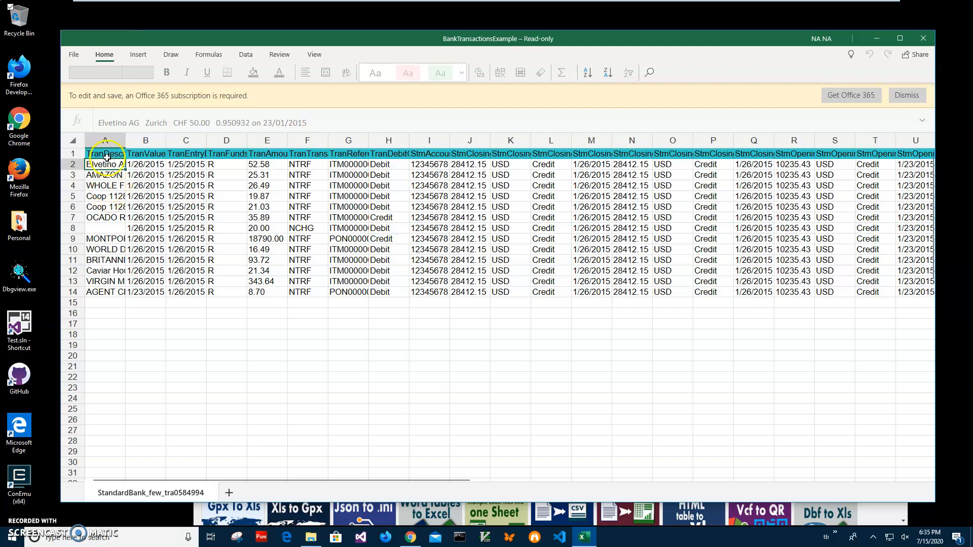
left_click(107, 174)
left_click(111, 196)
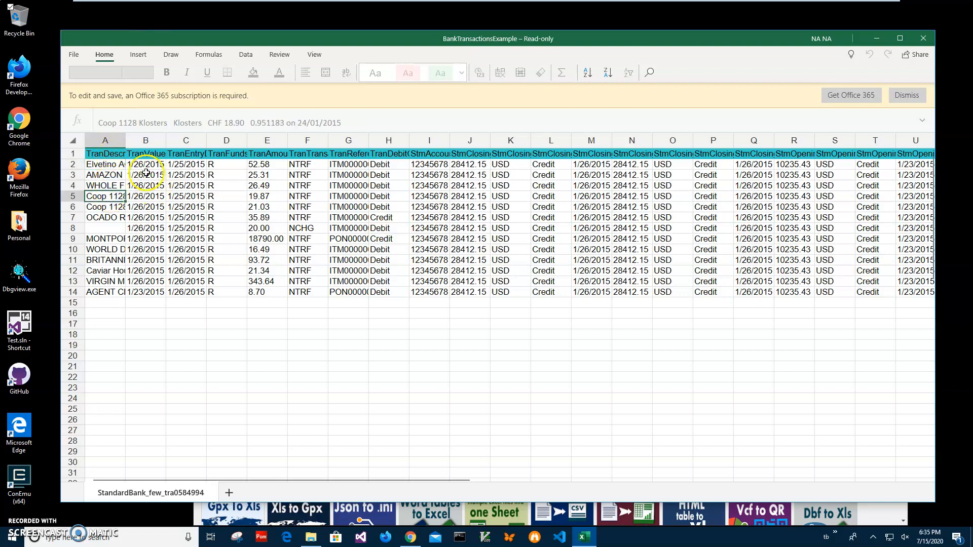
left_click(110, 185)
left_click(161, 169)
left_click(152, 196)
left_click(155, 217)
left_click(192, 175)
left_click(187, 218)
left_click(188, 238)
left_click(192, 251)
left_click(230, 186)
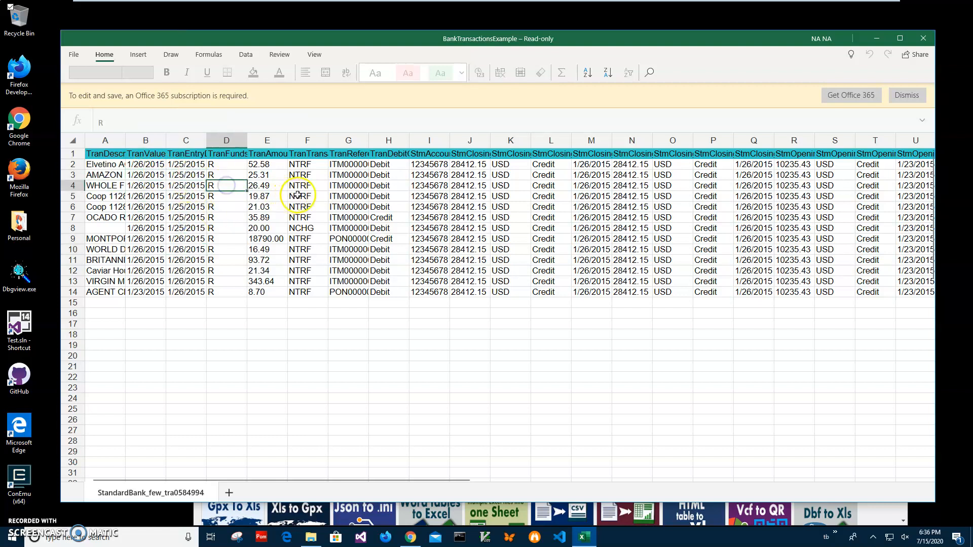
left_click(317, 194)
left_click(432, 197)
left_click(550, 195)
left_click_drag(622, 210, 94, 210)
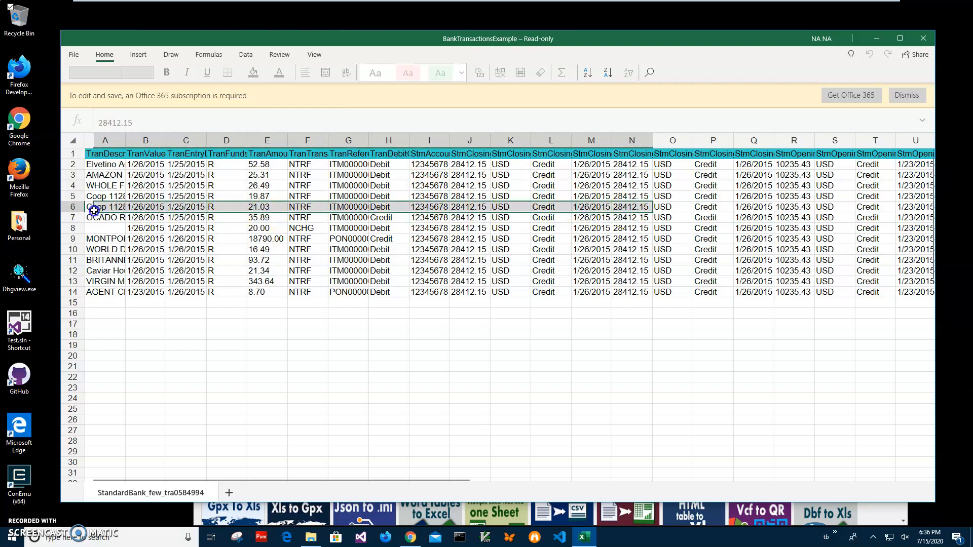
left_click(198, 218)
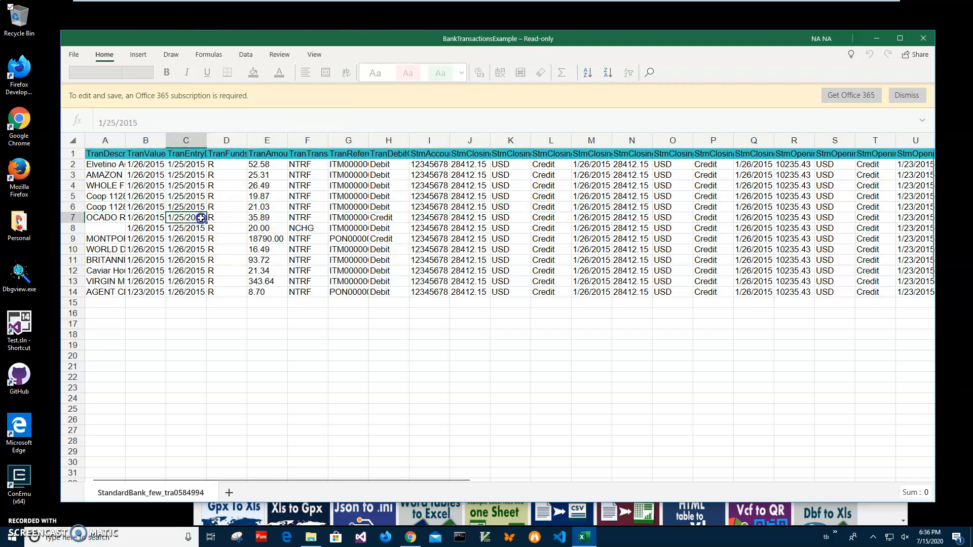
Step: Close the BankTransactionsExample workbook and the file browsing window, and switch to the whiterocksoftware.com browser window
left_click(921, 40)
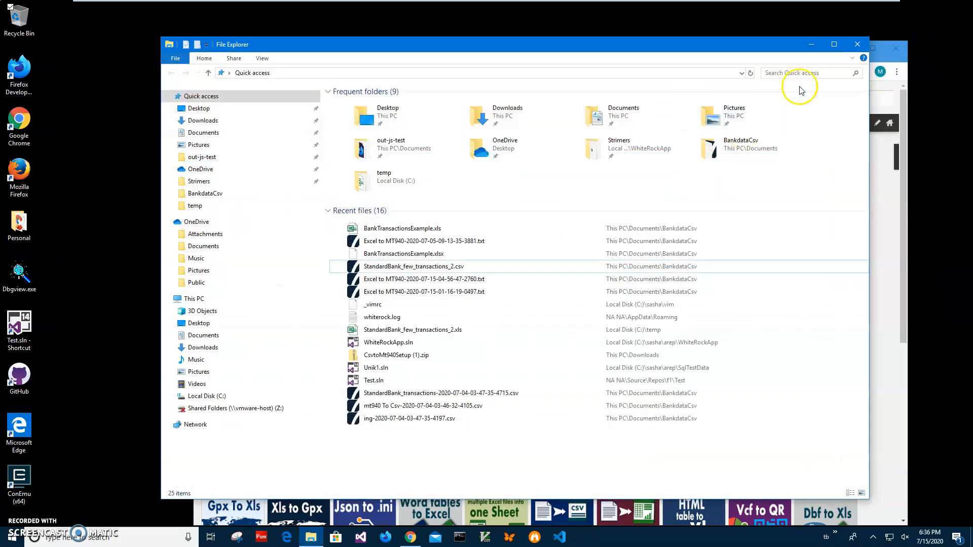
left_click(857, 44)
left_click_drag(717, 48, 660, 32)
left_click(317, 54)
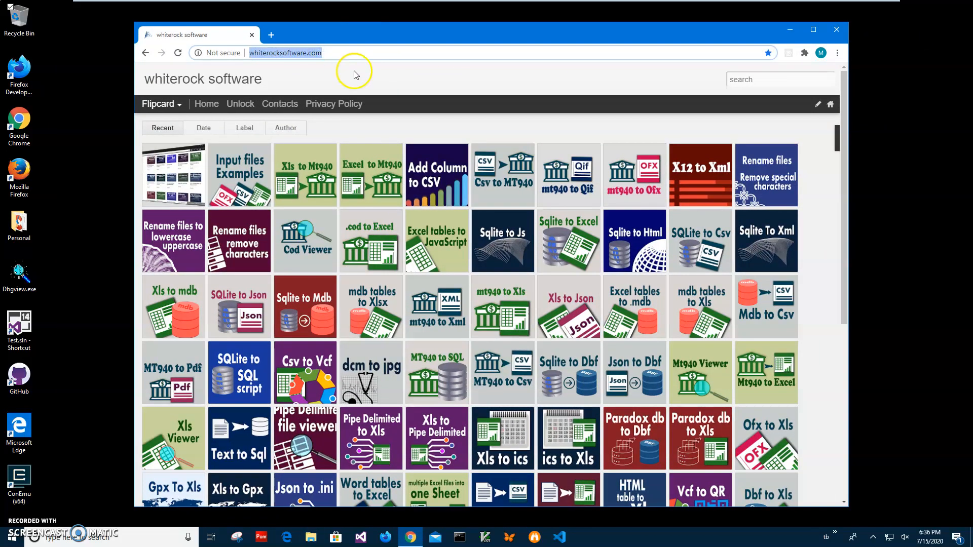
Step: Search the whiterock software site for "xls to mt9" and download the installer from the Xls to Mt940 post
left_click(754, 78)
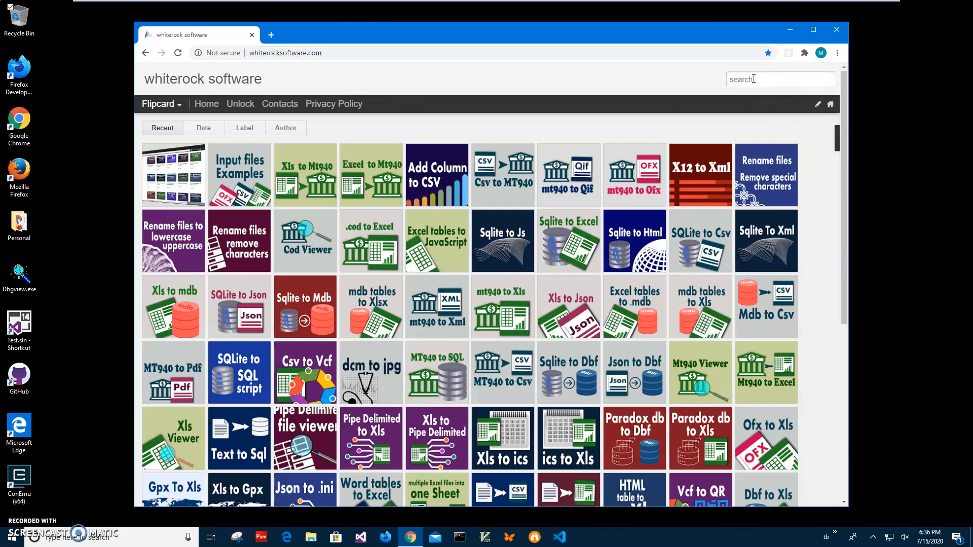
type("xls to mt9")
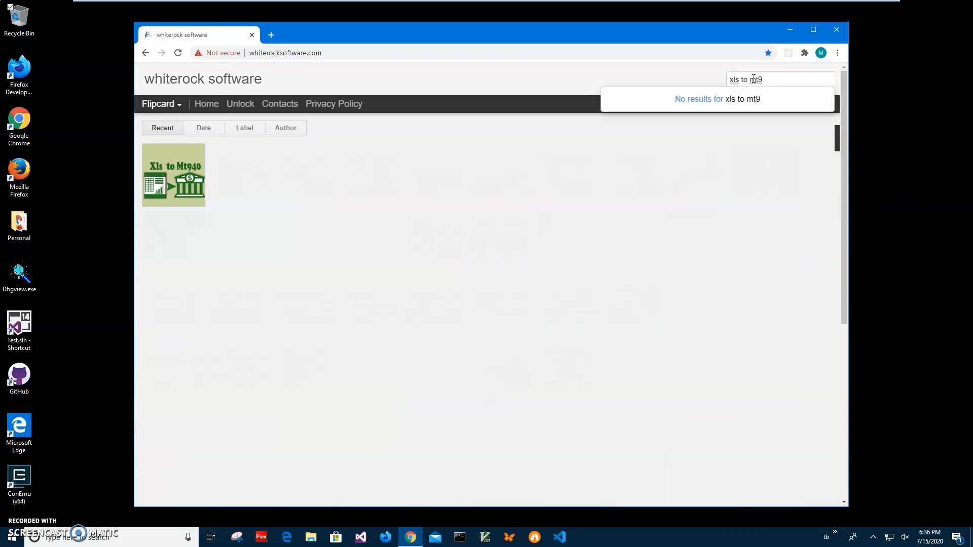
left_click(196, 187)
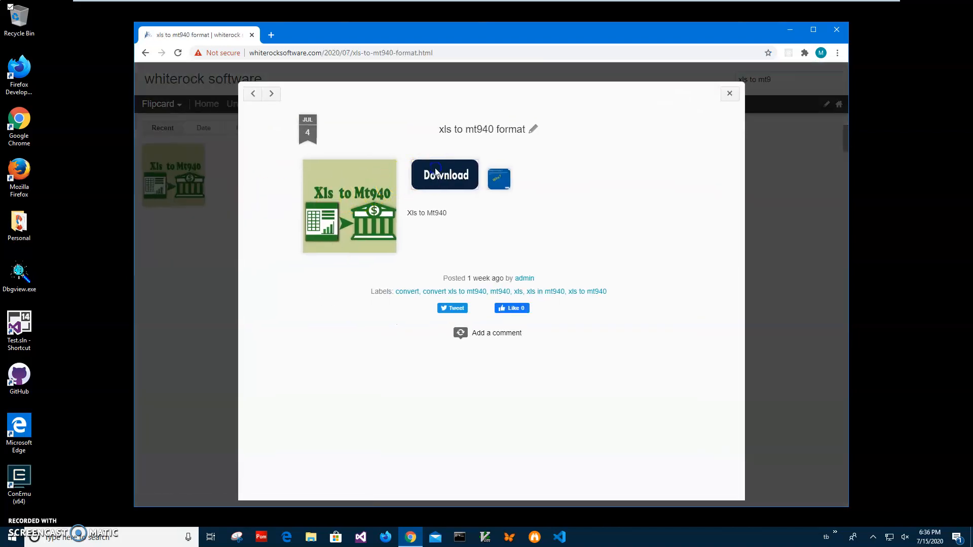
left_click(436, 172)
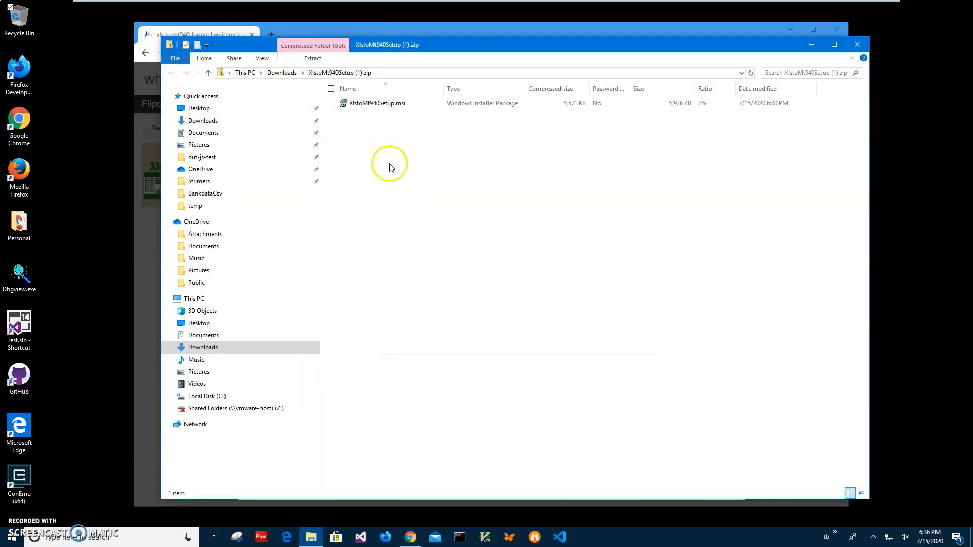
Step: Run XlstoMt940Setup.msi from the downloaded archive, allowing it past the Windows SmartScreen block
double_click(368, 107)
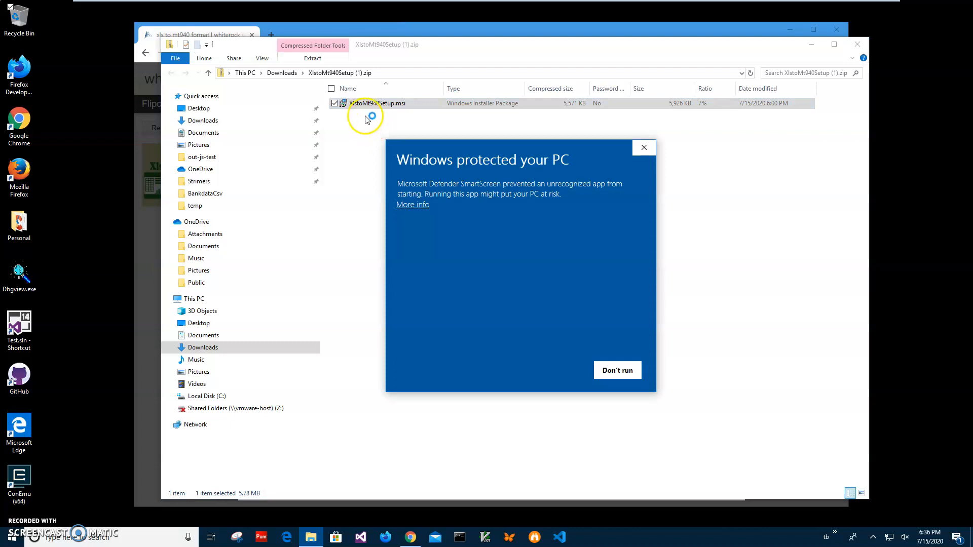
left_click(413, 205)
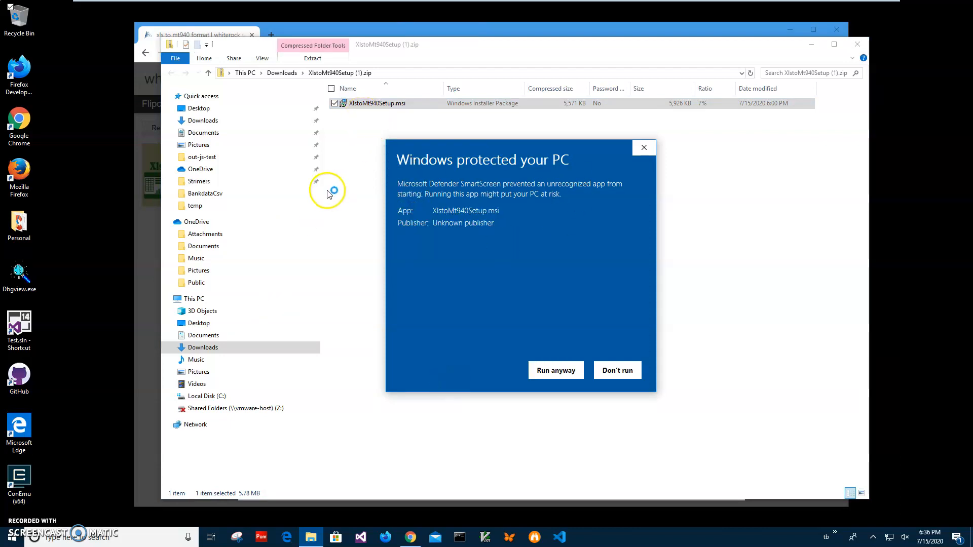
left_click_drag(494, 223, 376, 227)
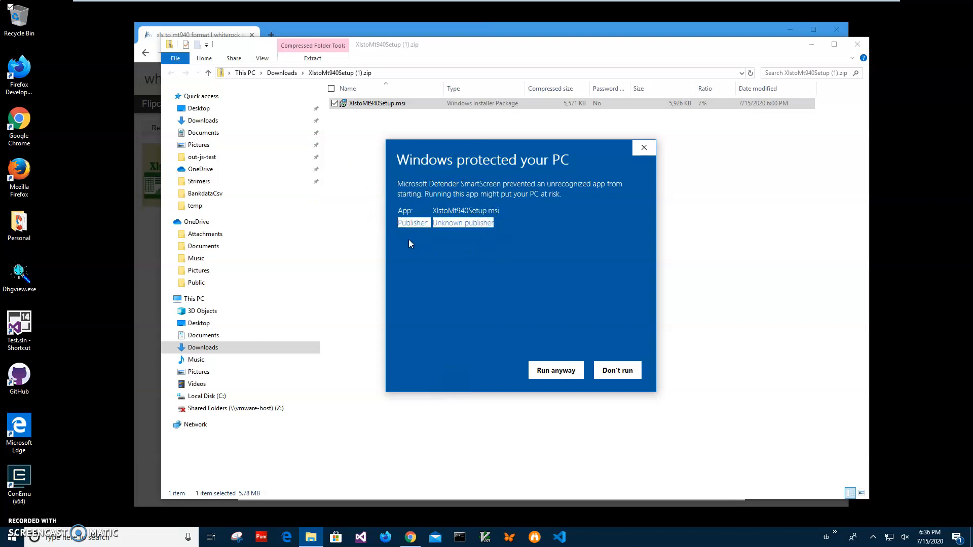
left_click(550, 373)
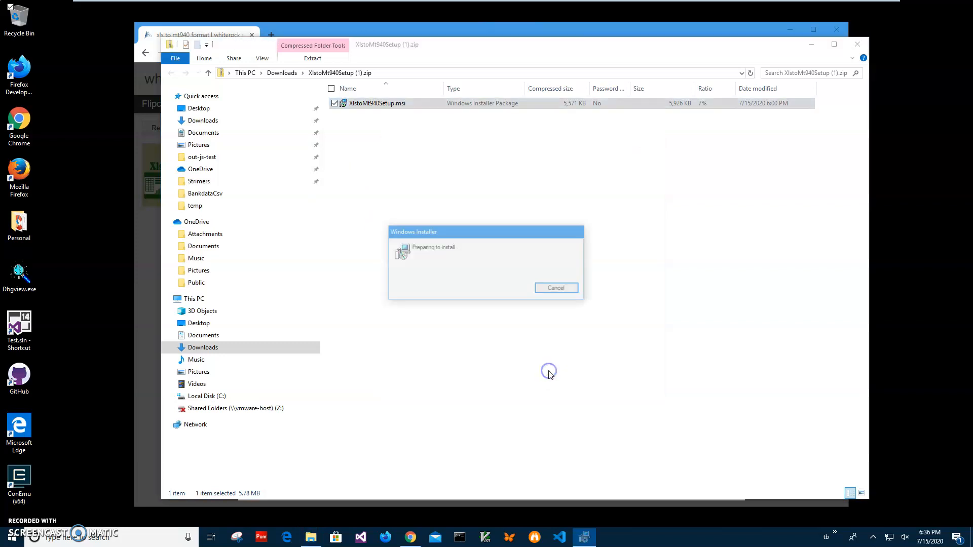
Step: Go through the XlstoMt940 setup wizard to install the program and finish the setup
left_click(543, 349)
left_click(544, 350)
left_click(544, 350)
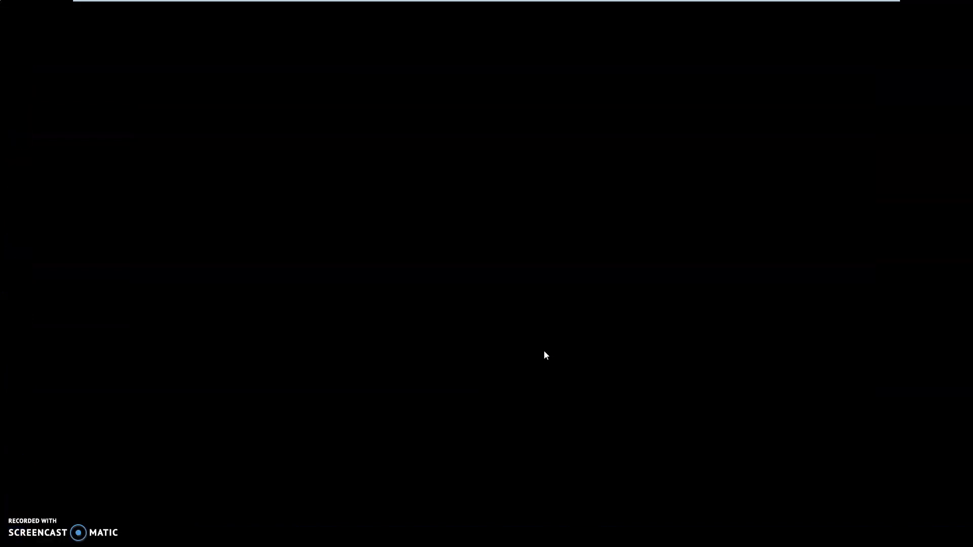
left_click(462, 354)
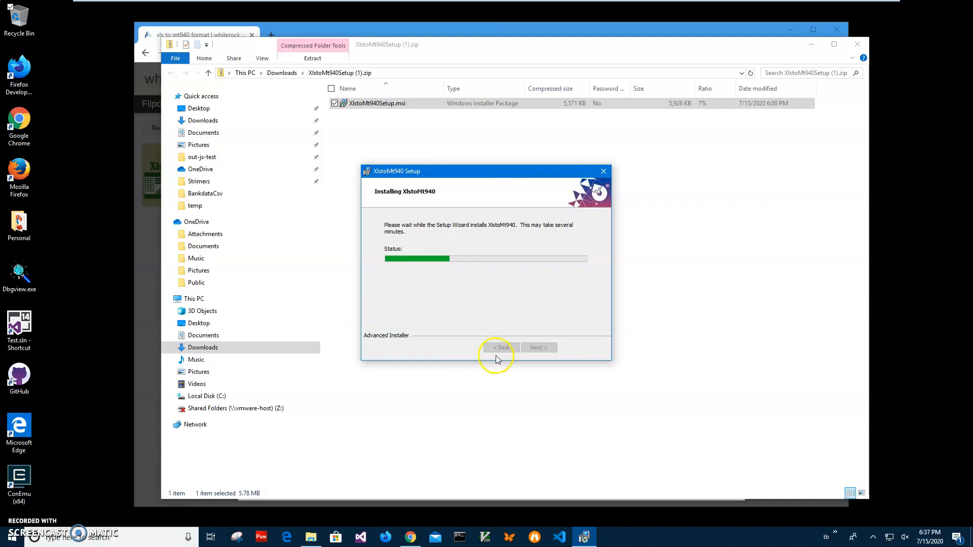
left_click(538, 348)
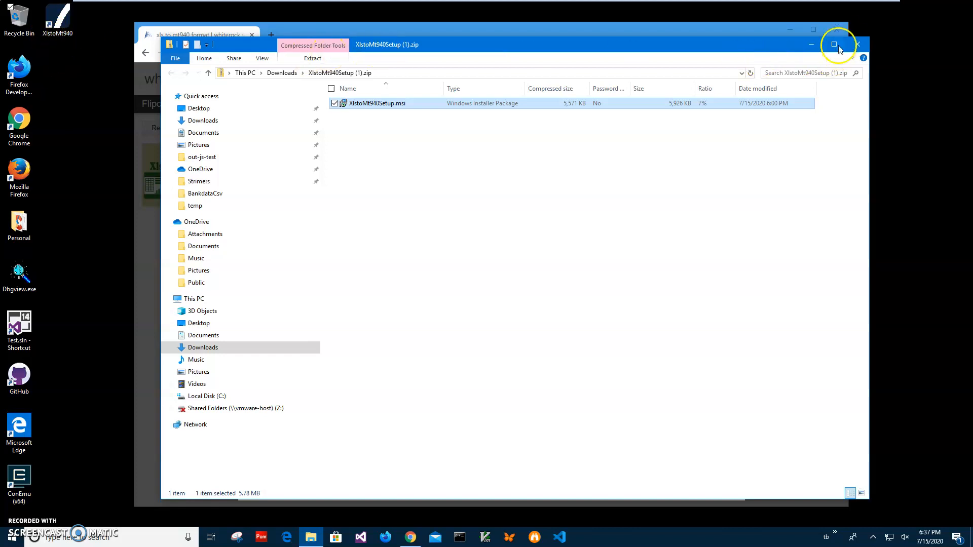
Step: Close the archive and browser windows and start the installed XlstoMt940 program
left_click(857, 44)
left_click(837, 29)
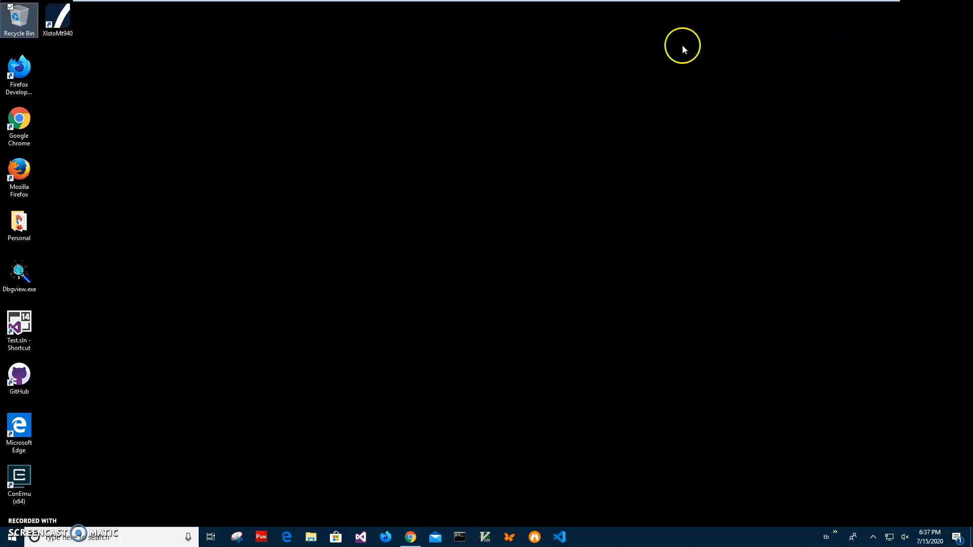
double_click(57, 19)
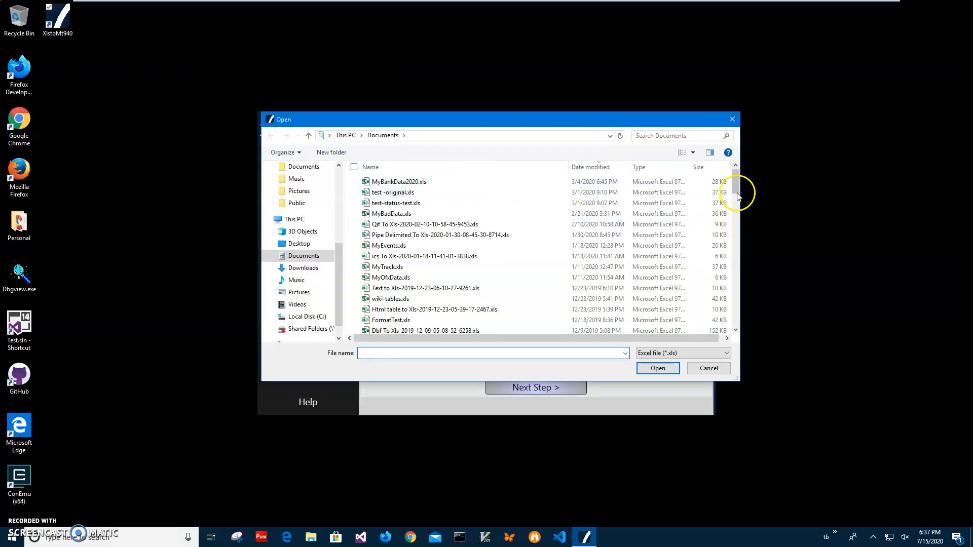
Step: Load BankTransactionsExample.xls from the BankdataCsv folder in Documents as the input file
left_click(736, 212)
left_click_drag(736, 213, 740, 241)
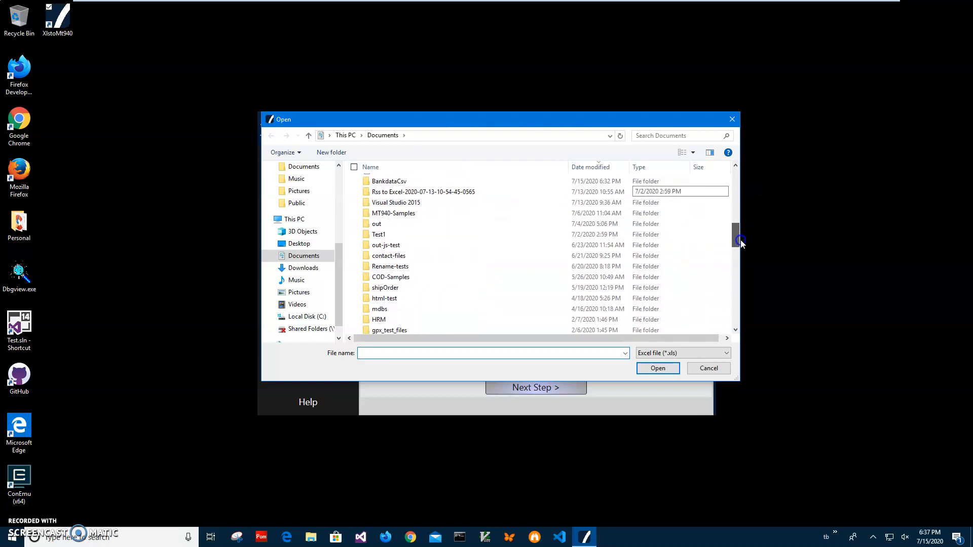
double_click(388, 181)
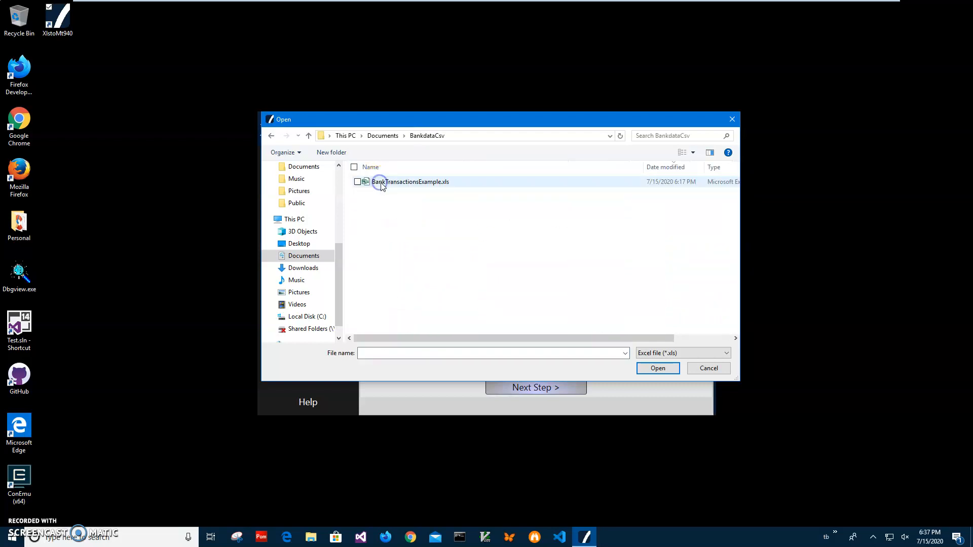
left_click(367, 184)
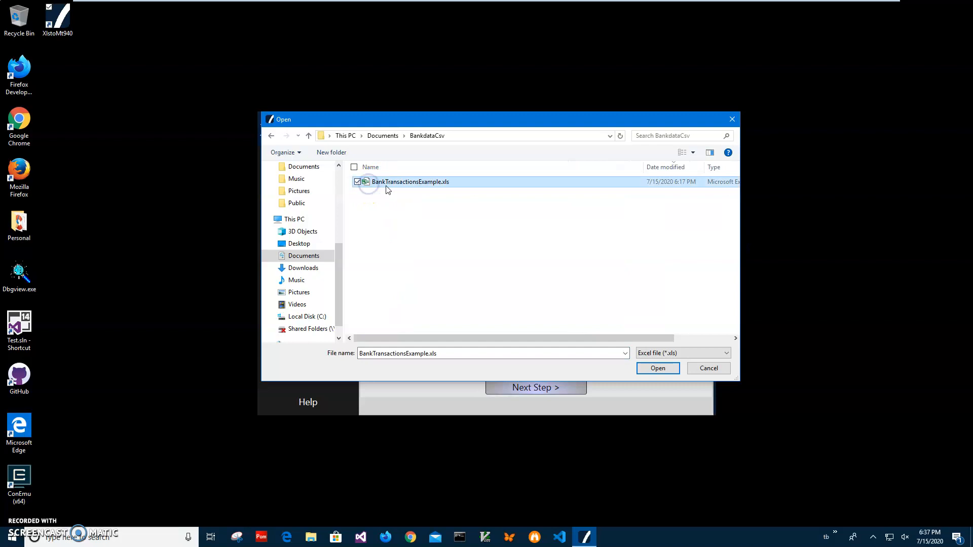
double_click(430, 183)
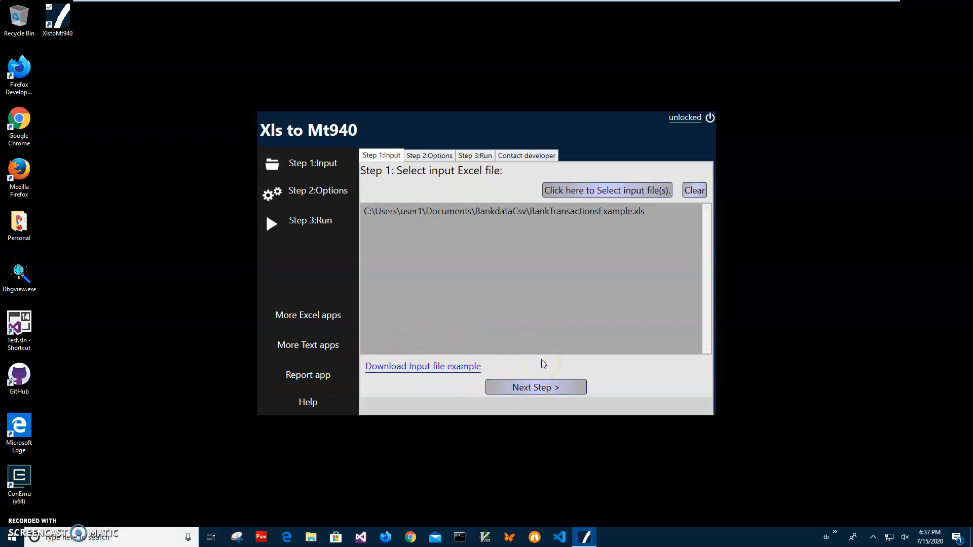
Step: Proceed to the conversion options and map Date to TranValueDate and Booking Date to TranEntryDate
left_click(527, 391)
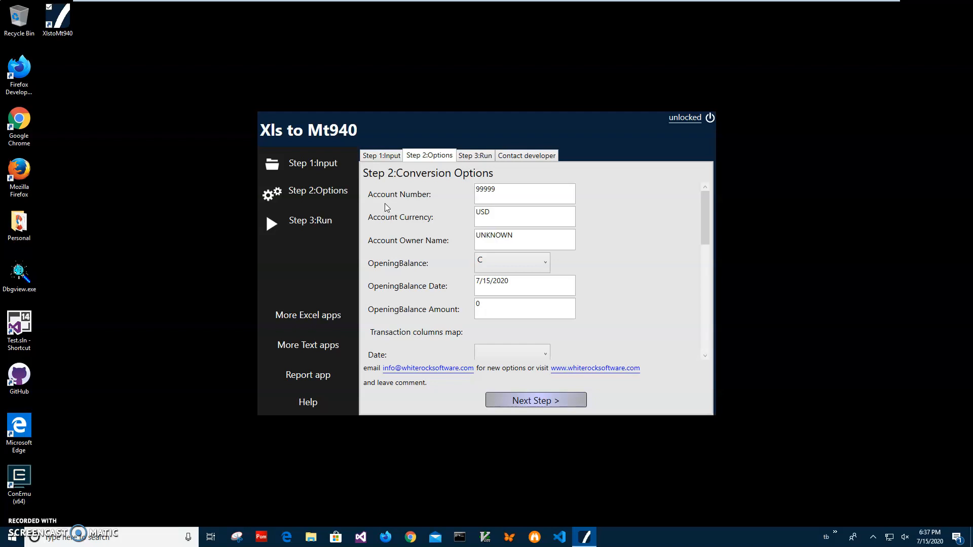
left_click_drag(703, 234, 702, 262)
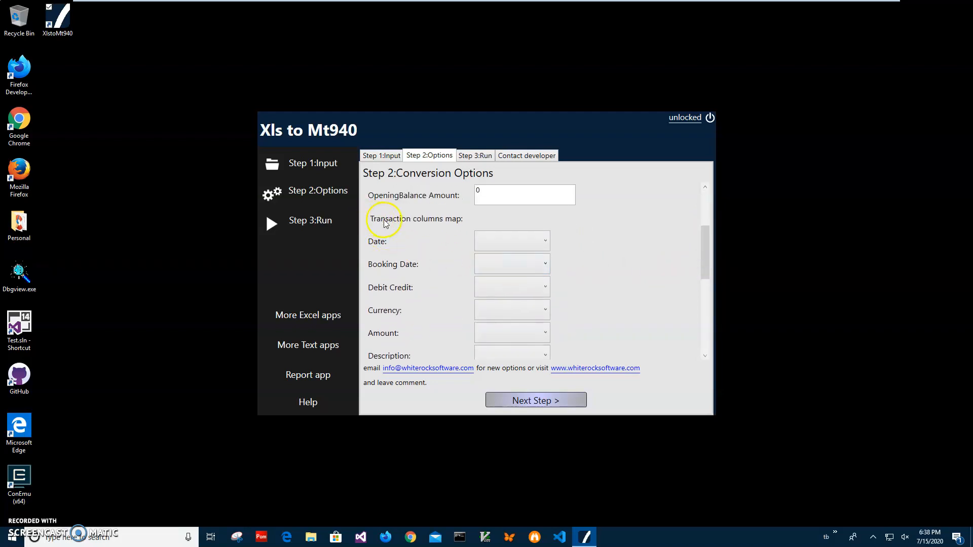
left_click_drag(703, 253, 704, 268)
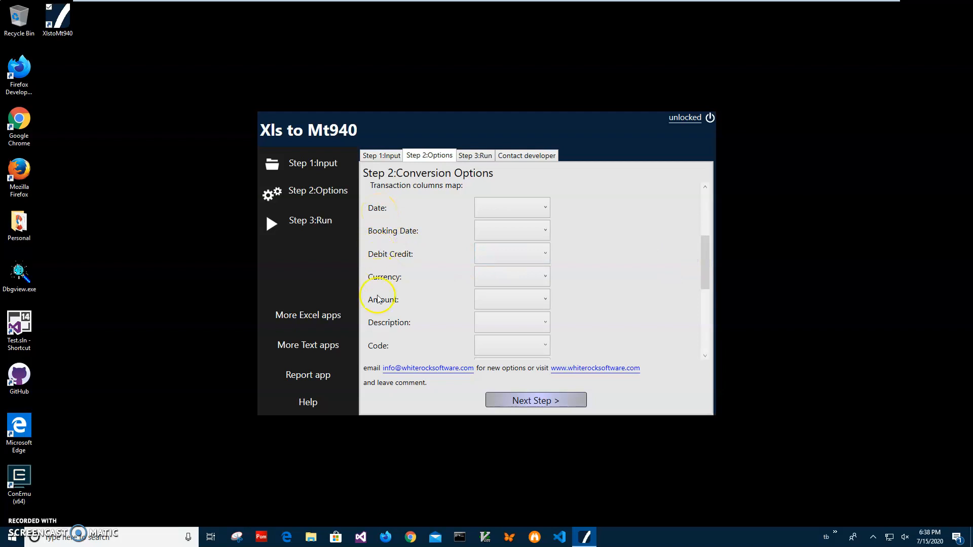
left_click(541, 212)
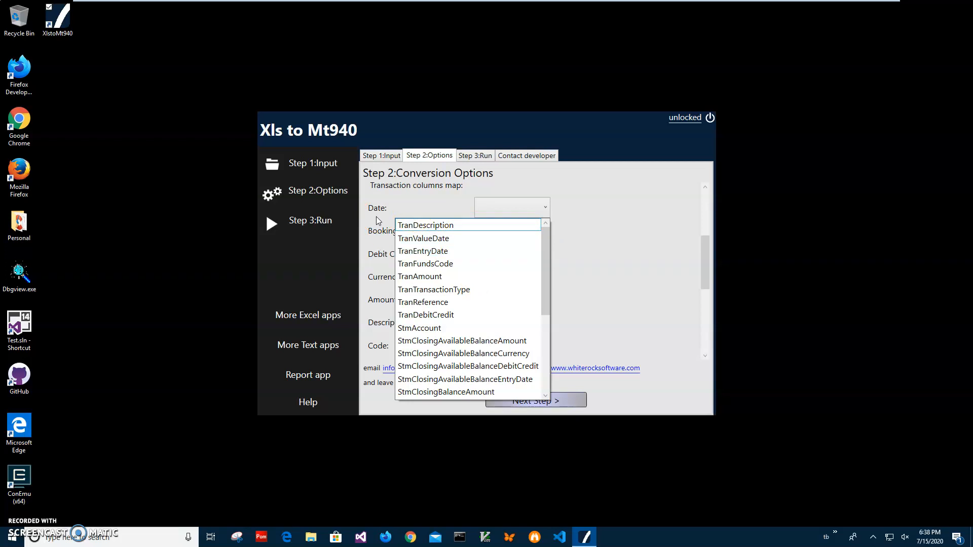
left_click(411, 239)
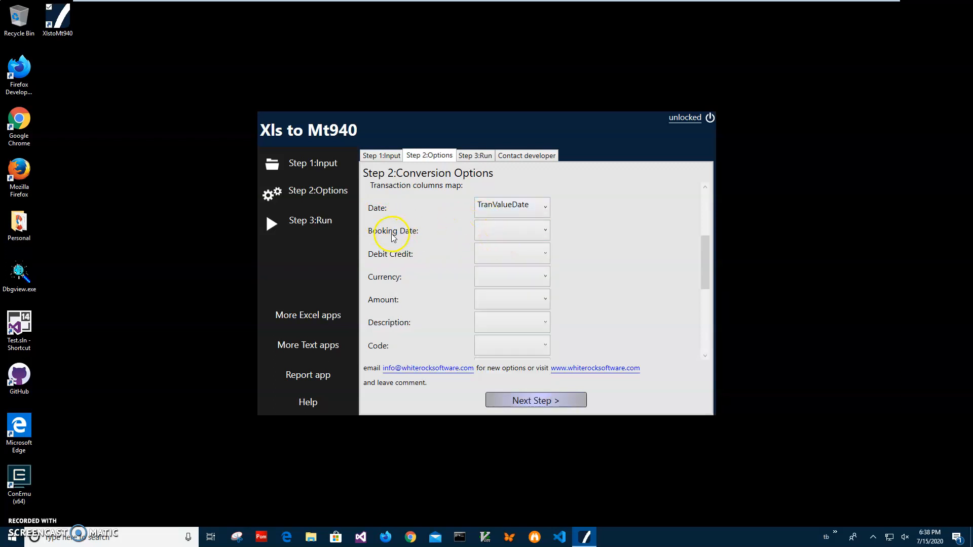
left_click(535, 231)
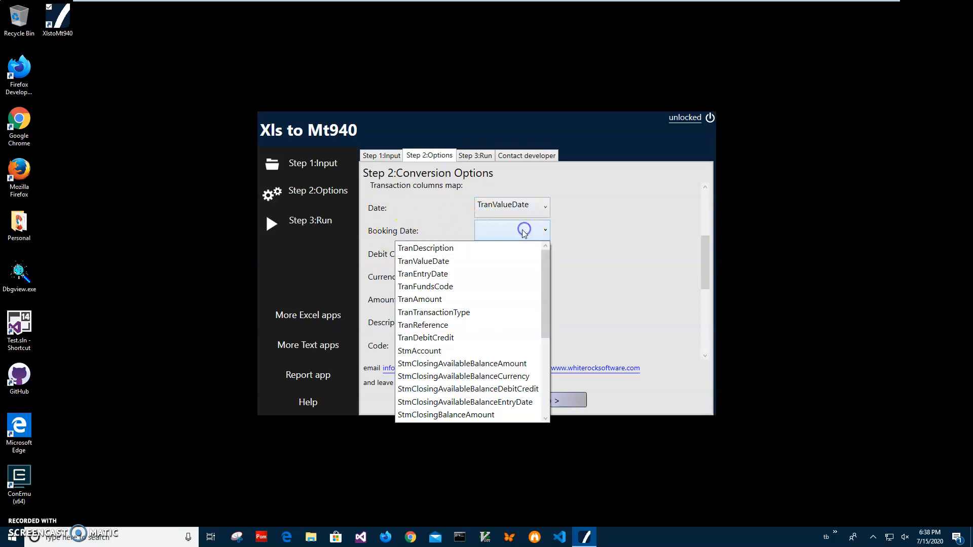
left_click(474, 274)
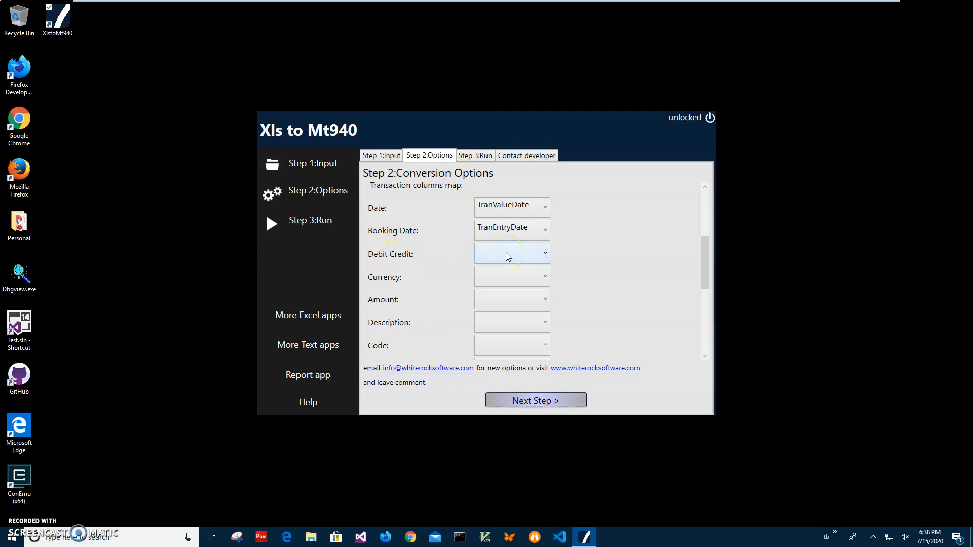
Step: Map Debit Credit to TranDebitCredit and Currency to TransCurrChar in the transaction columns map
left_click(507, 256)
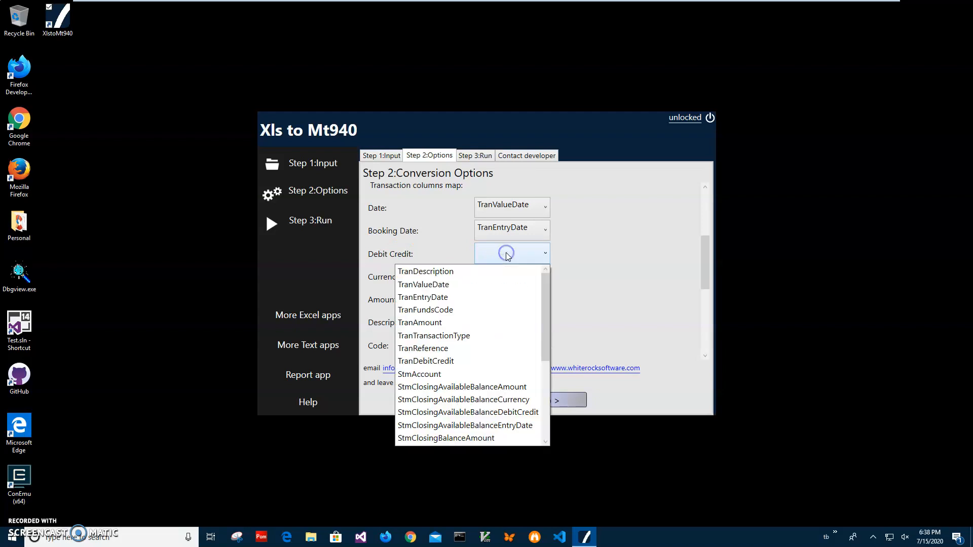
left_click(467, 361)
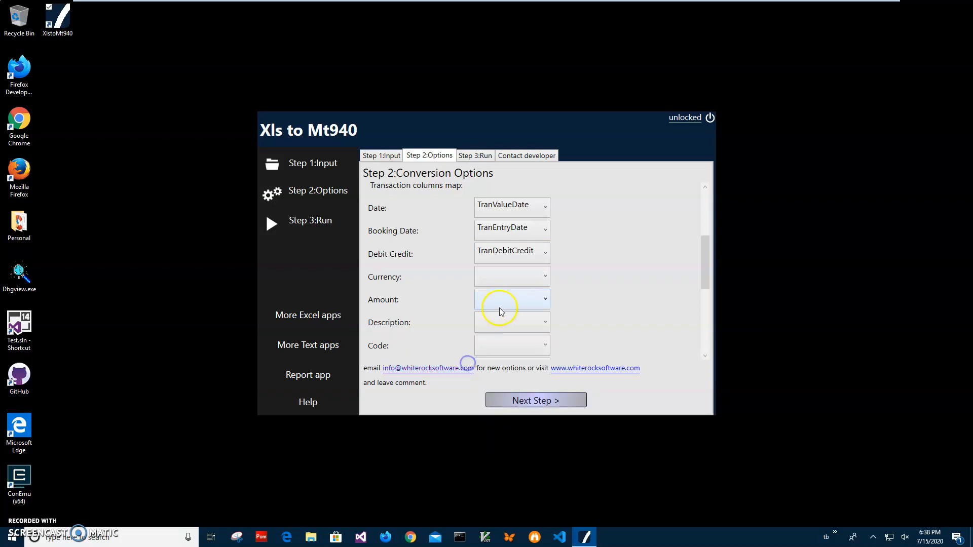
left_click(509, 278)
scroll(500, 397, "down", 3)
scroll(500, 397, "down", 1)
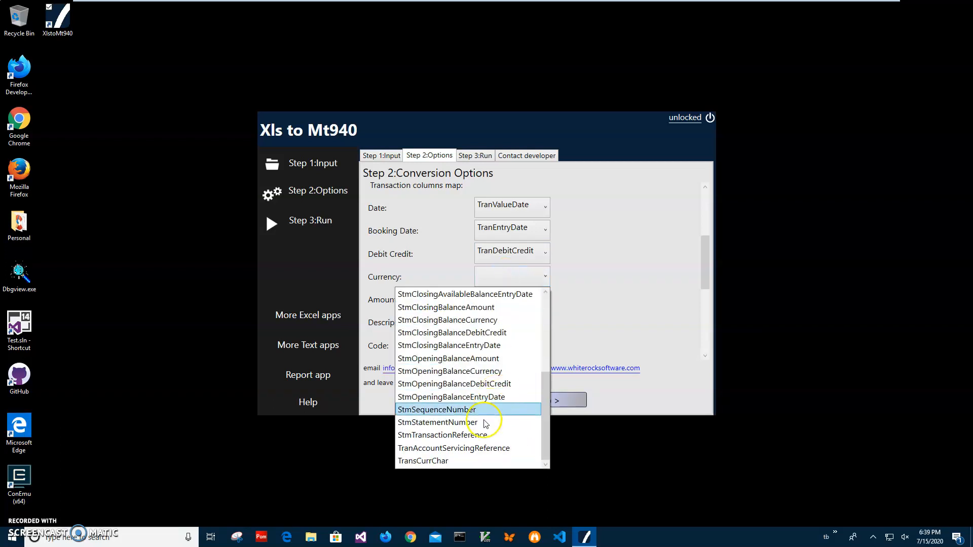
left_click(418, 462)
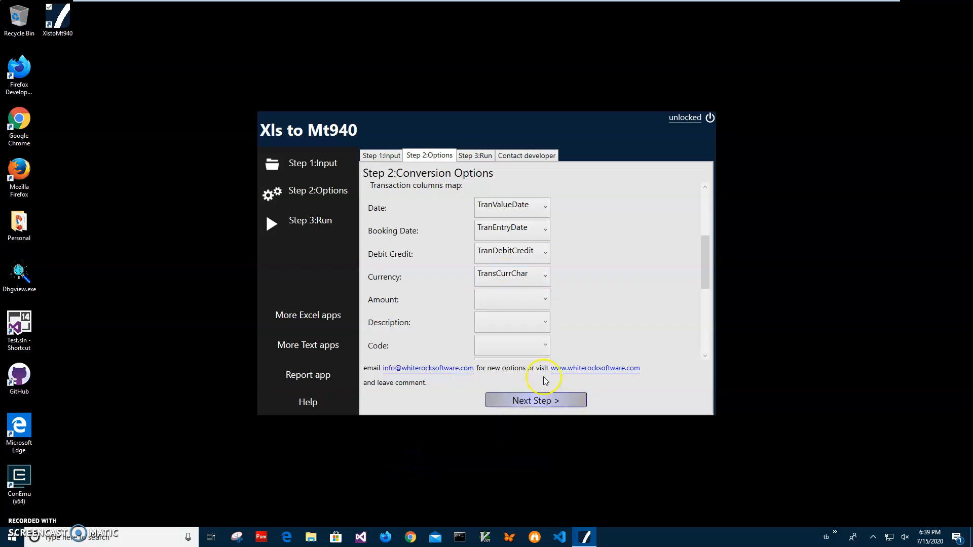
Step: Map Amount to TranAmount and Description to TranDescription in the transaction columns map
left_click(526, 300)
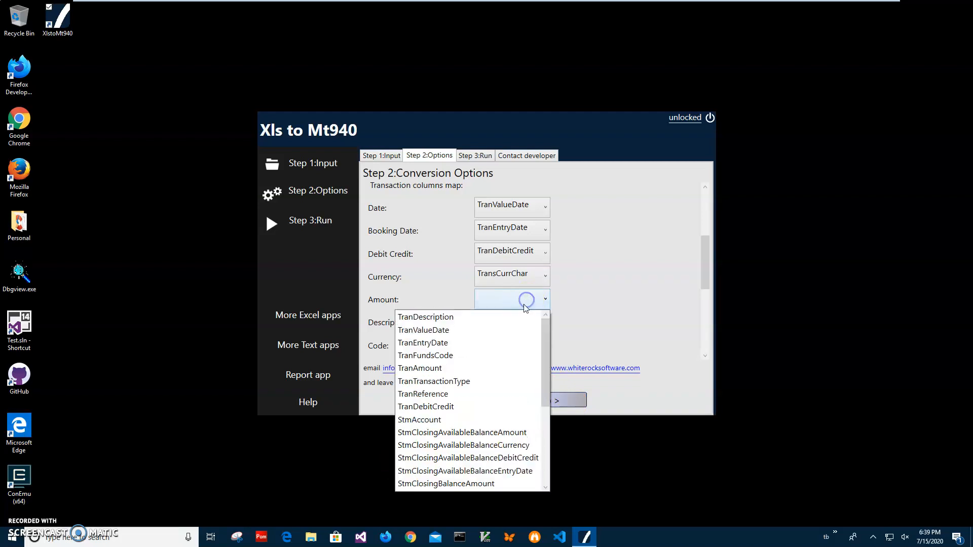
left_click(467, 367)
left_click(518, 327)
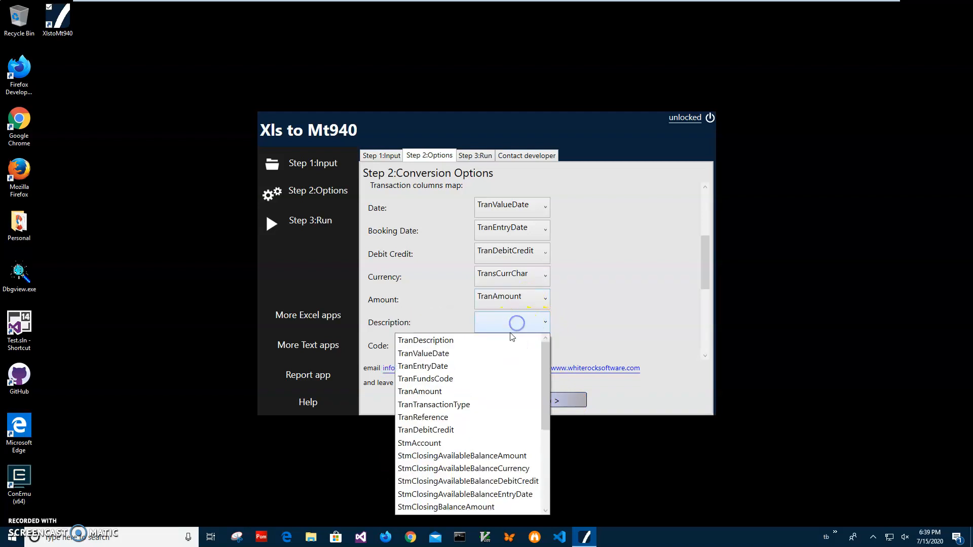
scroll(585, 314, "down", 3)
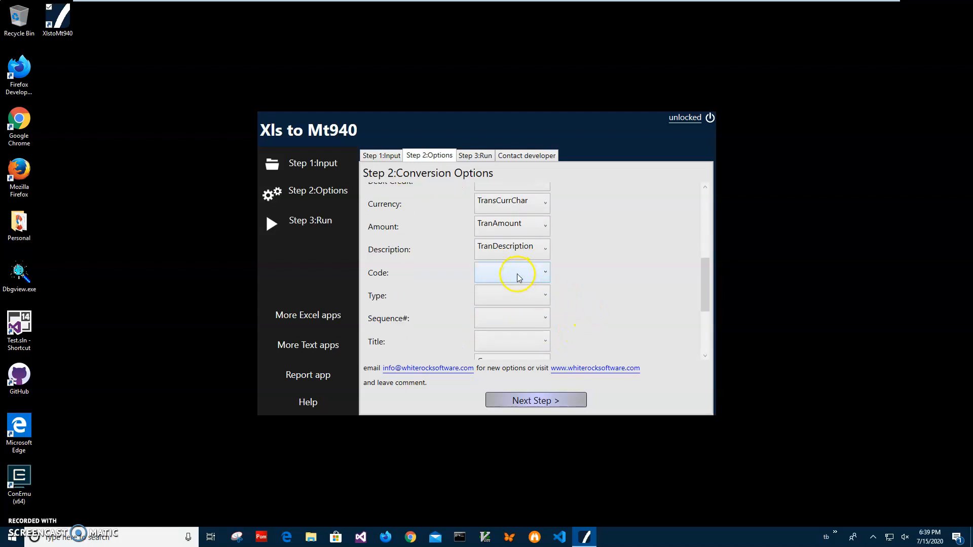
Step: Map Code to TranFundsCode and Type to TranTransactionType in the transaction columns map
left_click(519, 277)
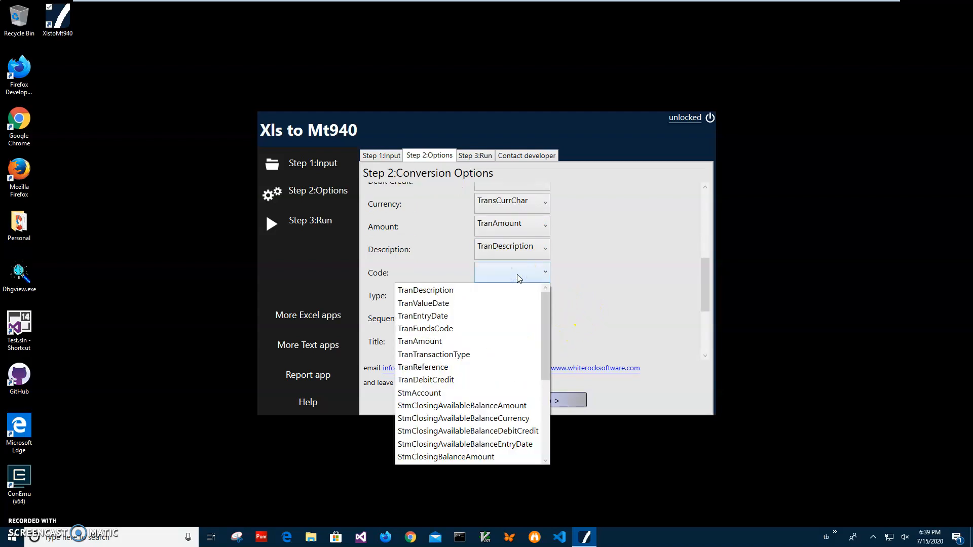
left_click(475, 327)
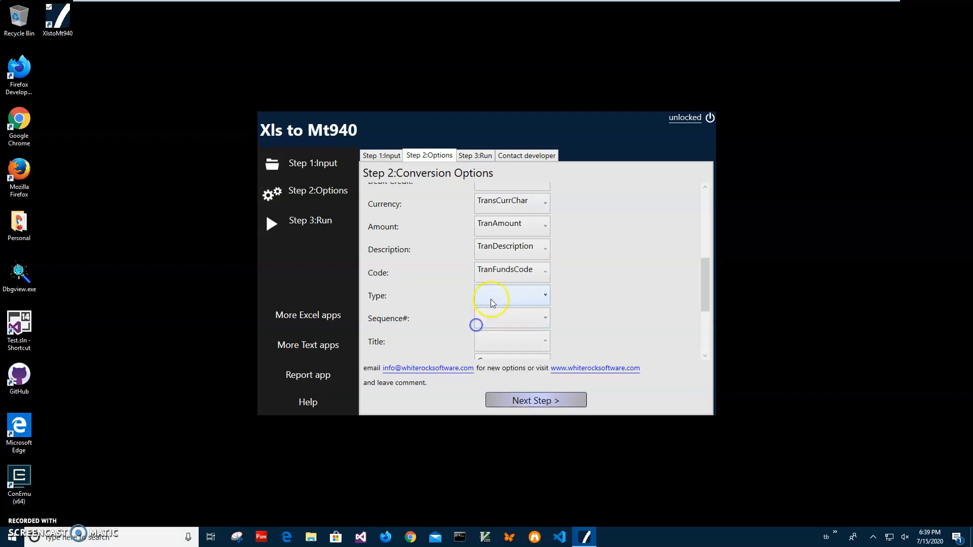
left_click(501, 296)
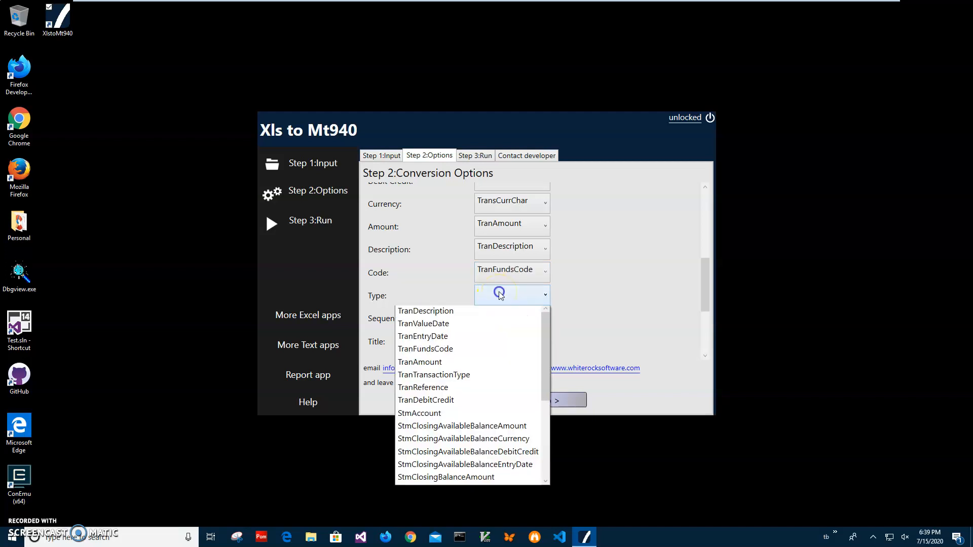
left_click(481, 378)
Step: Map Sequence# to TranReference and Title to TranDescription in the transaction columns map
left_click(514, 298)
left_click(512, 307)
left_click(515, 323)
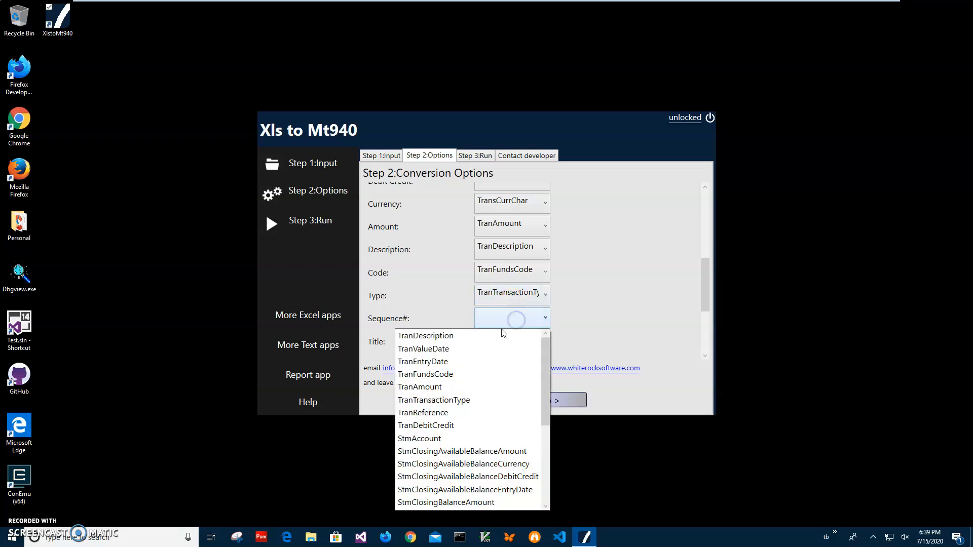
left_click(459, 413)
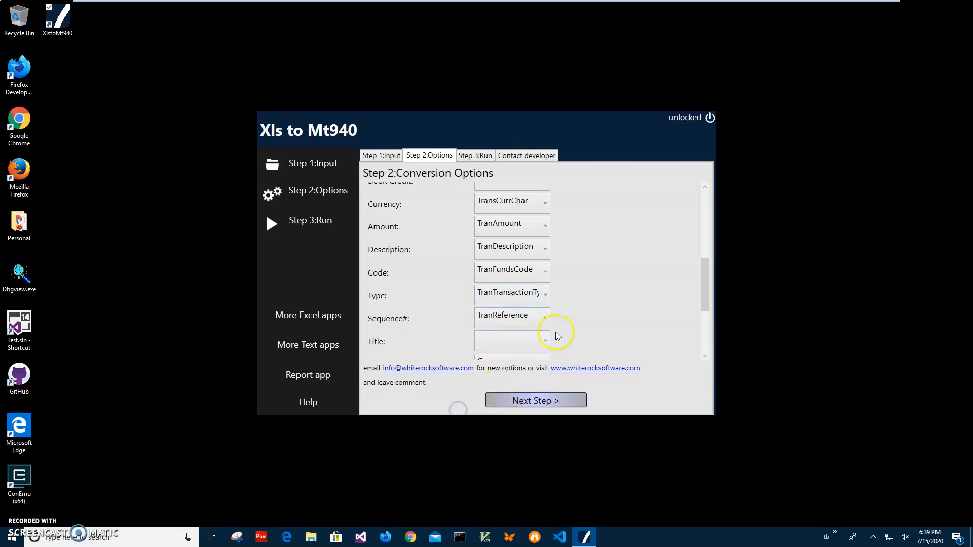
left_click(535, 336)
left_click(470, 362)
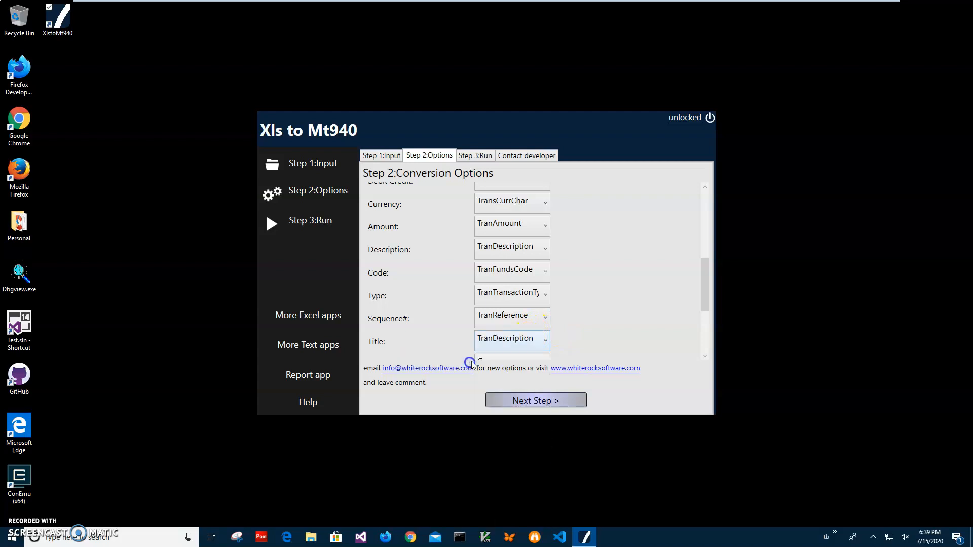
Step: Review the closing and available balance options, proceed to the run step and start the conversion
scroll(621, 322, "down", 5)
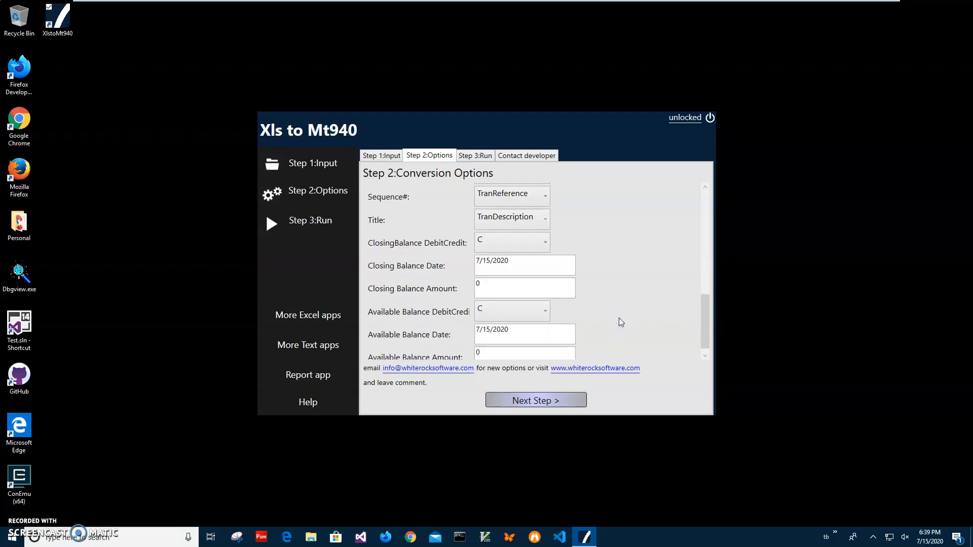
left_click(519, 268)
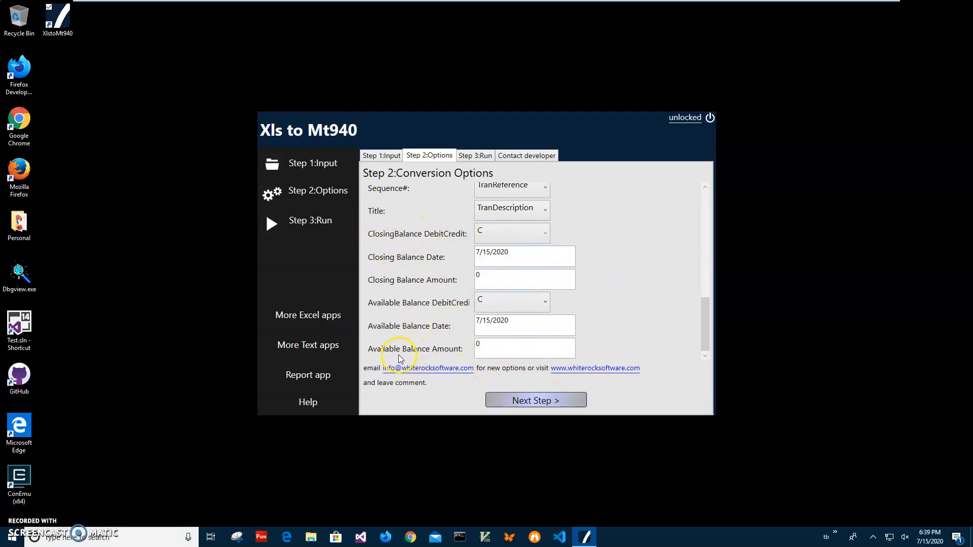
left_click_drag(705, 336, 710, 217)
left_click_drag(712, 295, 719, 357)
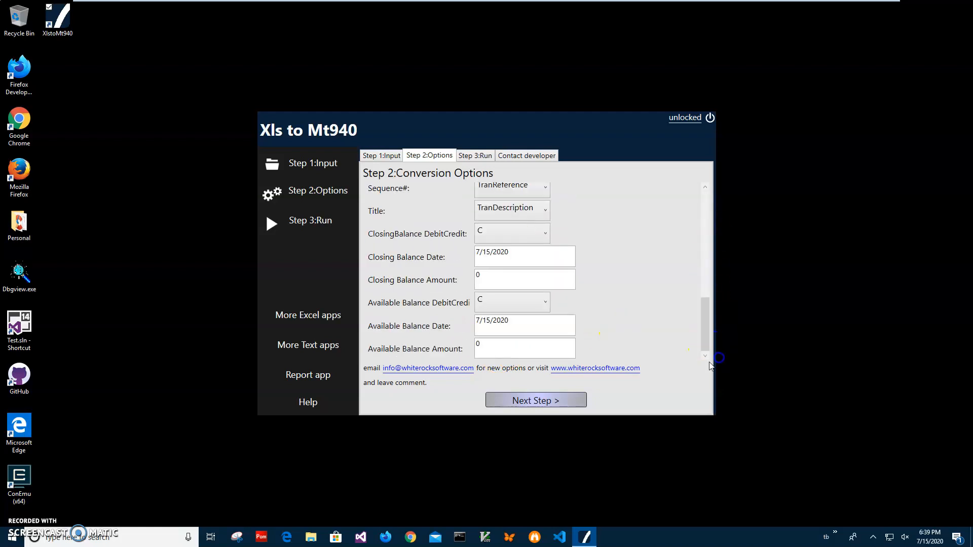
left_click(560, 401)
left_click(657, 185)
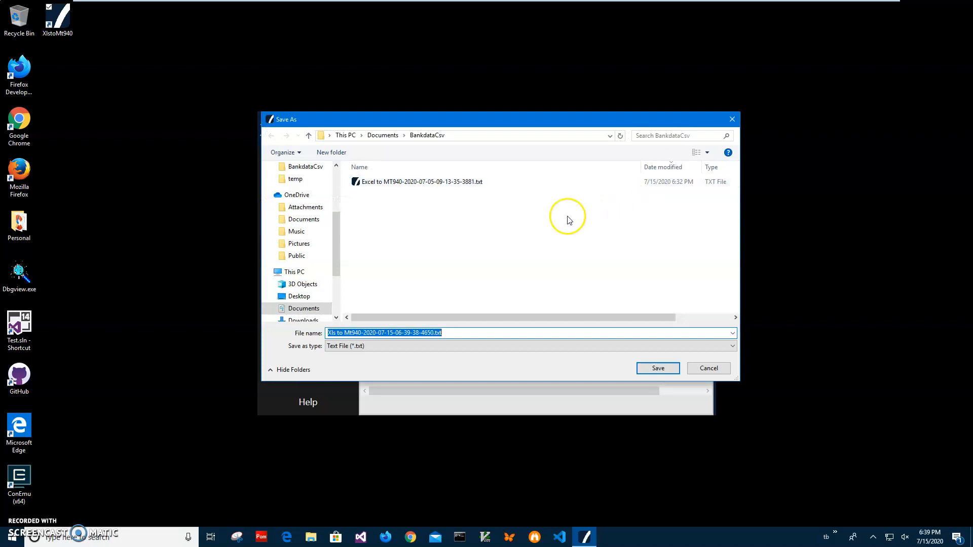
Step: Name the output file MyMt940.txt and save it in the BankdataCsv folder
left_click(502, 234)
left_click(444, 334)
left_click(458, 333)
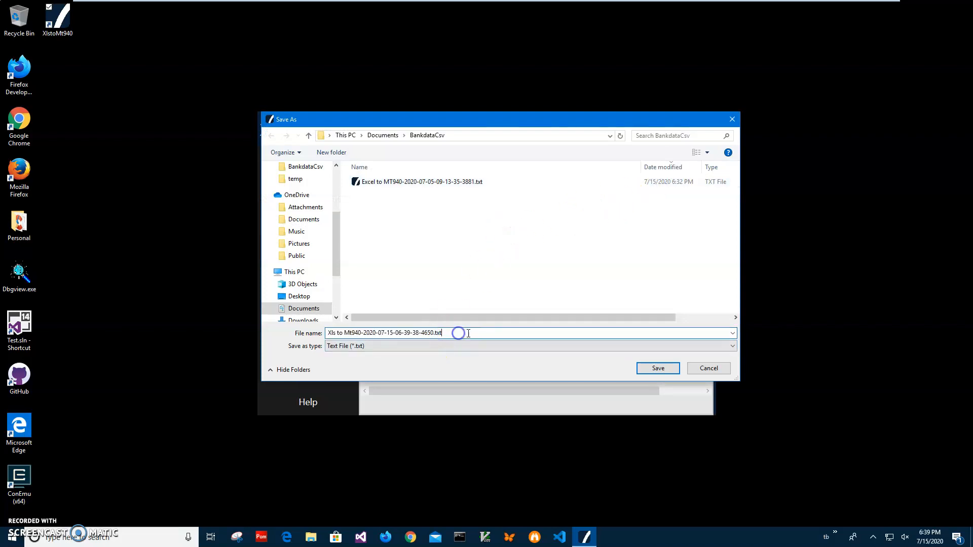
left_click(321, 335)
left_click(345, 335)
key("BackSpace")
key("BackSpace")
key("BackSpace")
key("BackSpace")
key("BackSpace")
key("BackSpace")
key("BackSpace")
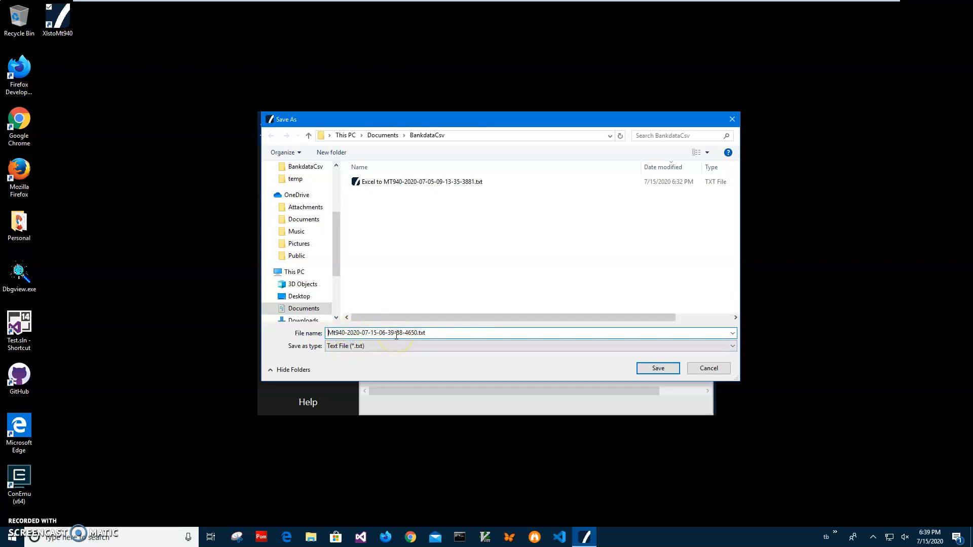
type("My")
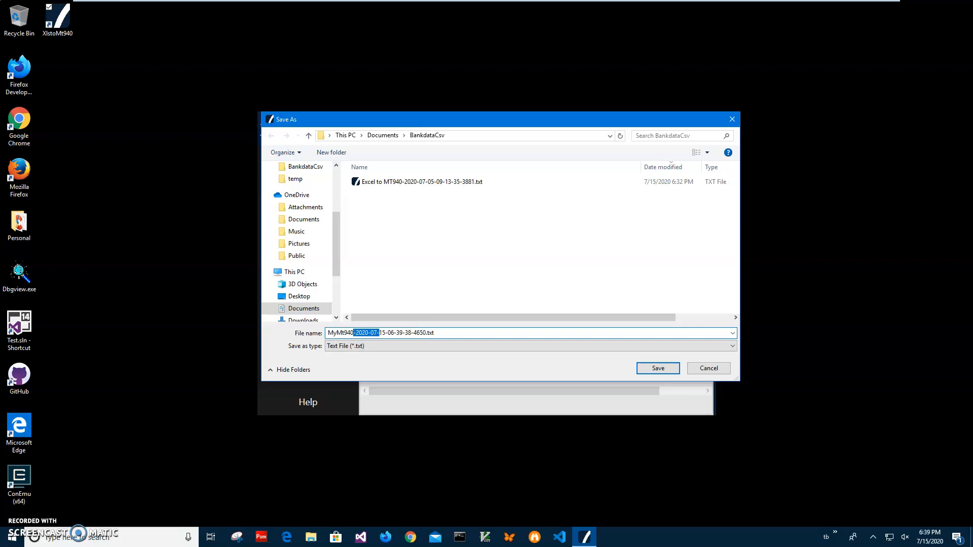
key("Delete")
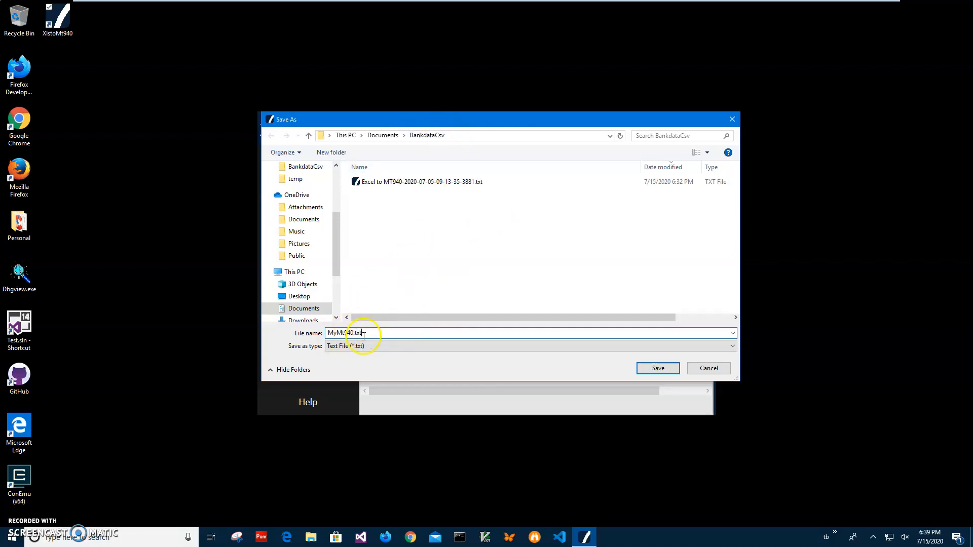
left_click(651, 370)
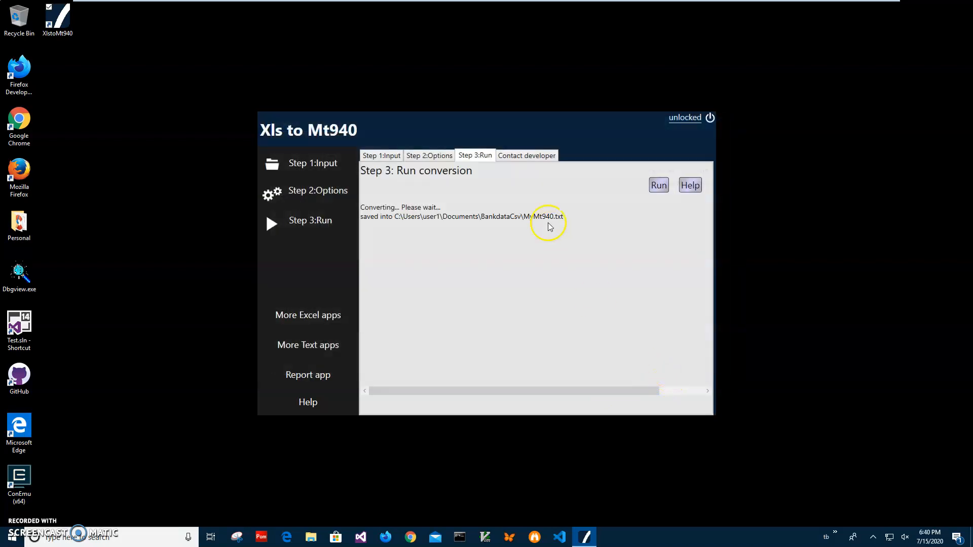
Step: Start the mt940 Viewer program
left_click(12, 537)
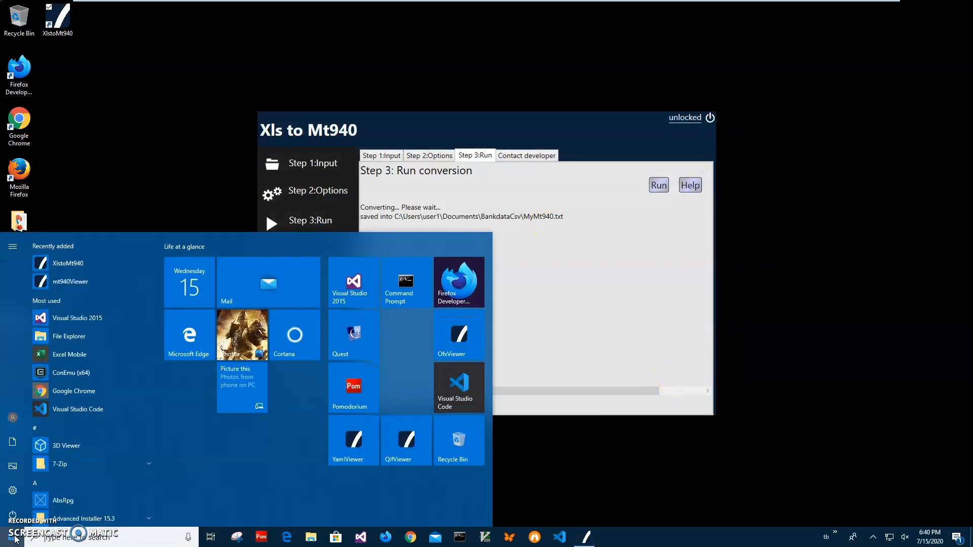
left_click(78, 283)
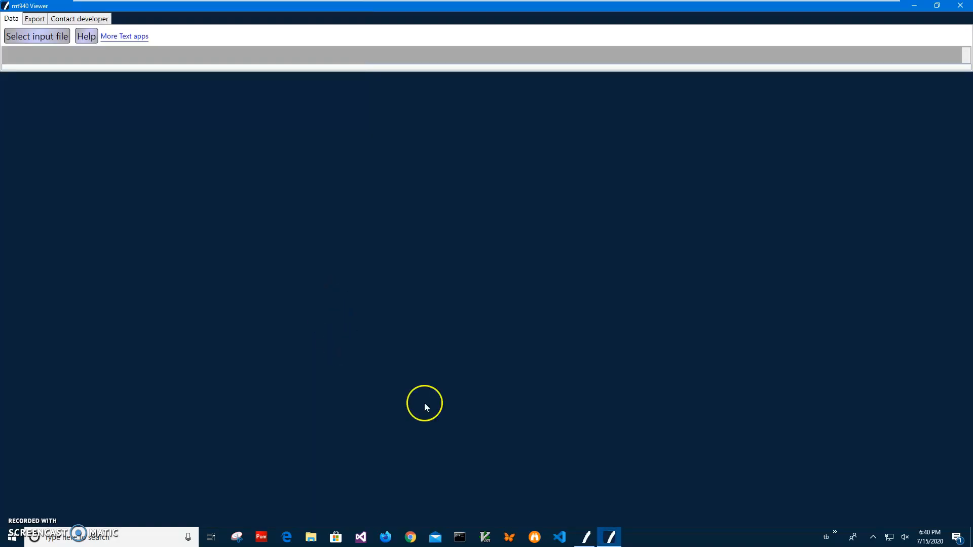
Step: Open MyMt940.txt from the recent files in Notepad, look through the converted statement text and close it
left_click(310, 537)
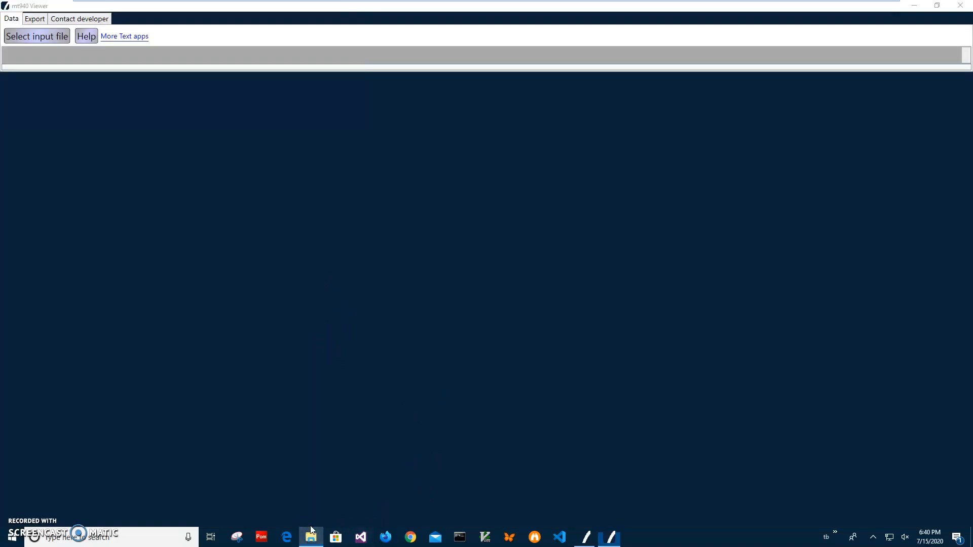
left_click(384, 231)
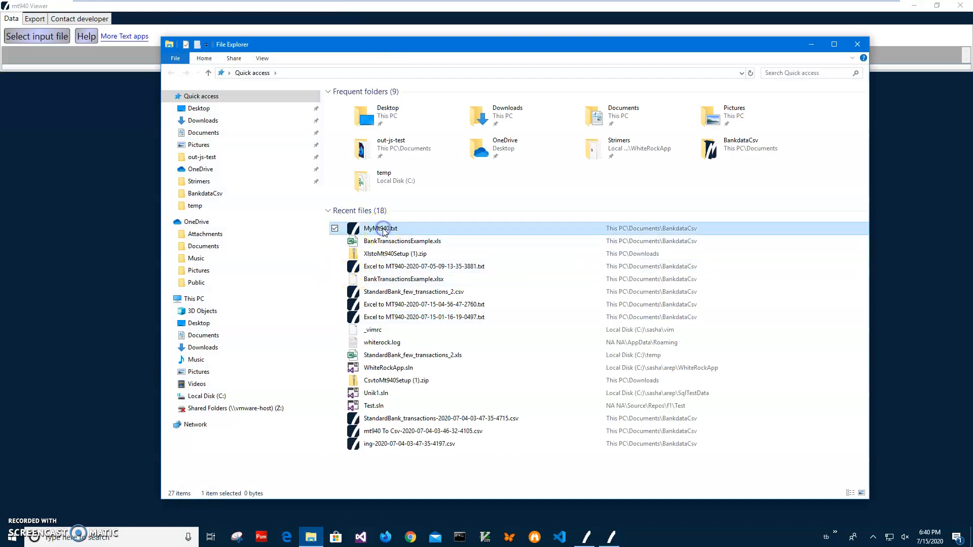
right_click(383, 230)
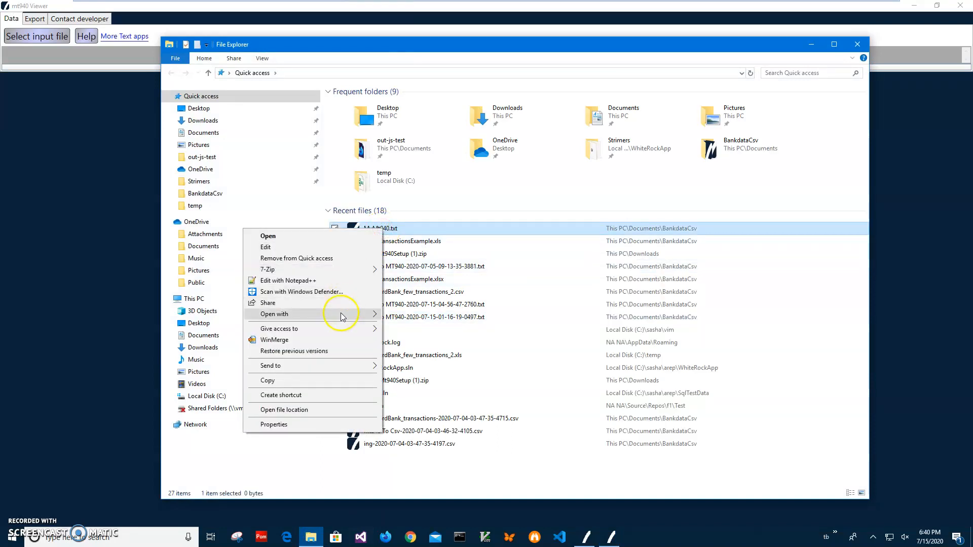
mouse_move(341, 314)
left_click(397, 325)
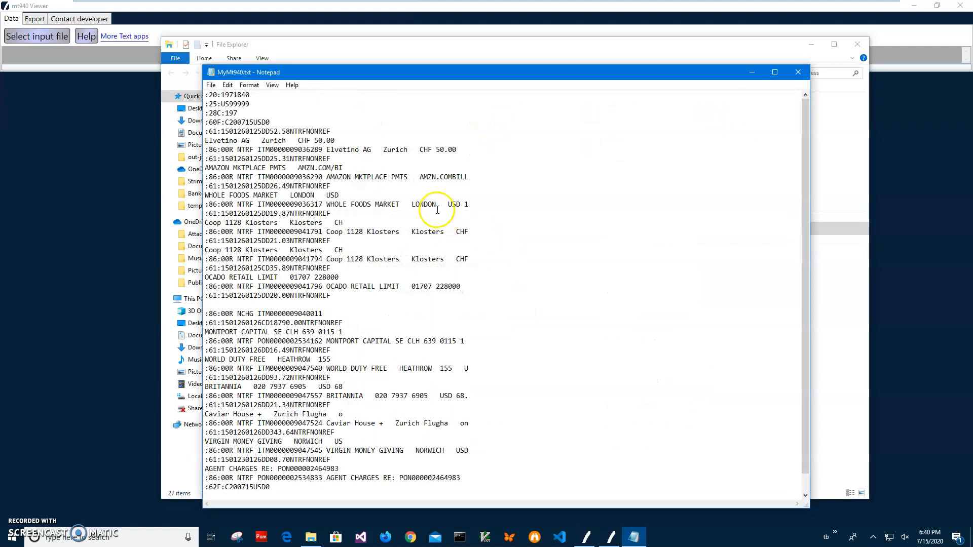
scroll(385, 248, "down", 1)
left_click(447, 426)
left_click_drag(266, 479, 204, 88)
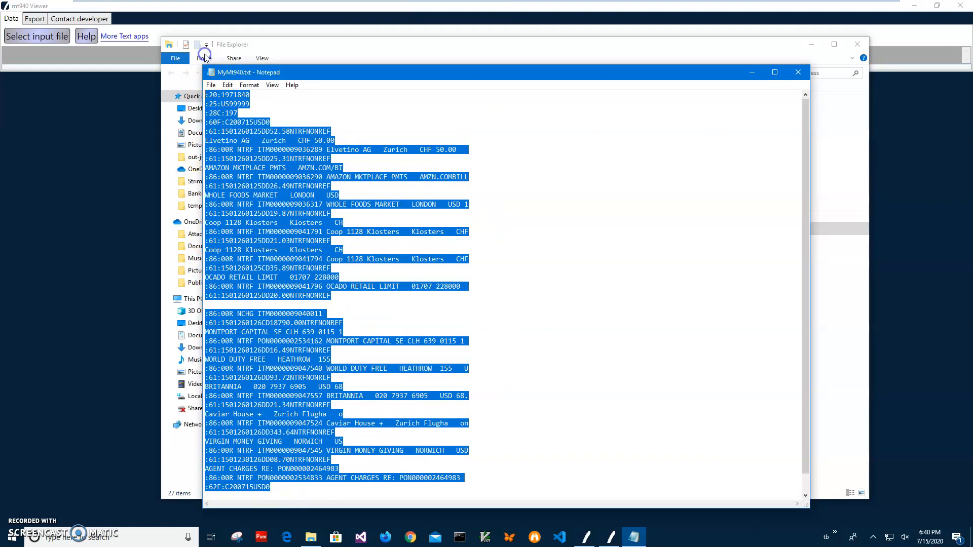
left_click(798, 72)
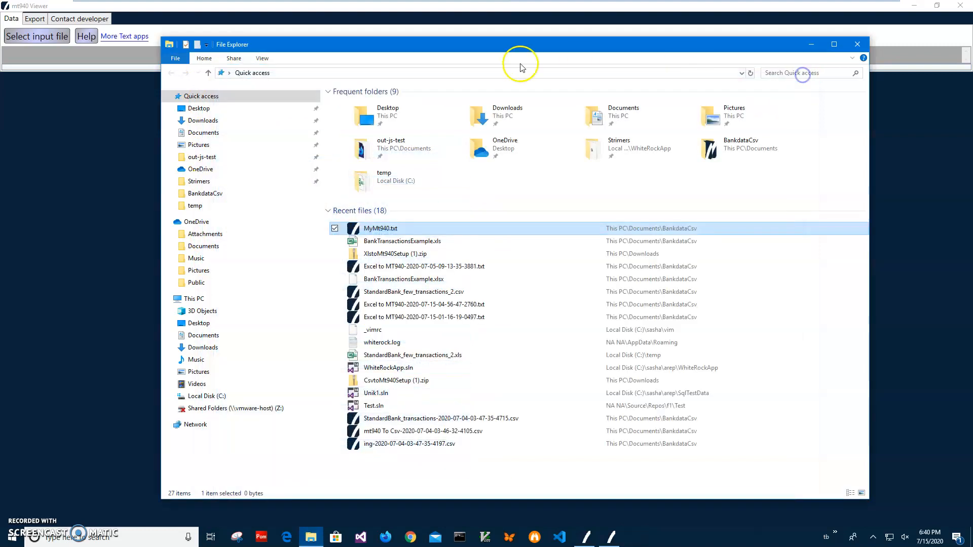
Step: Switch back to mt940 Viewer and load MyMt940.txt as the input file
left_click(392, 26)
left_click(56, 33)
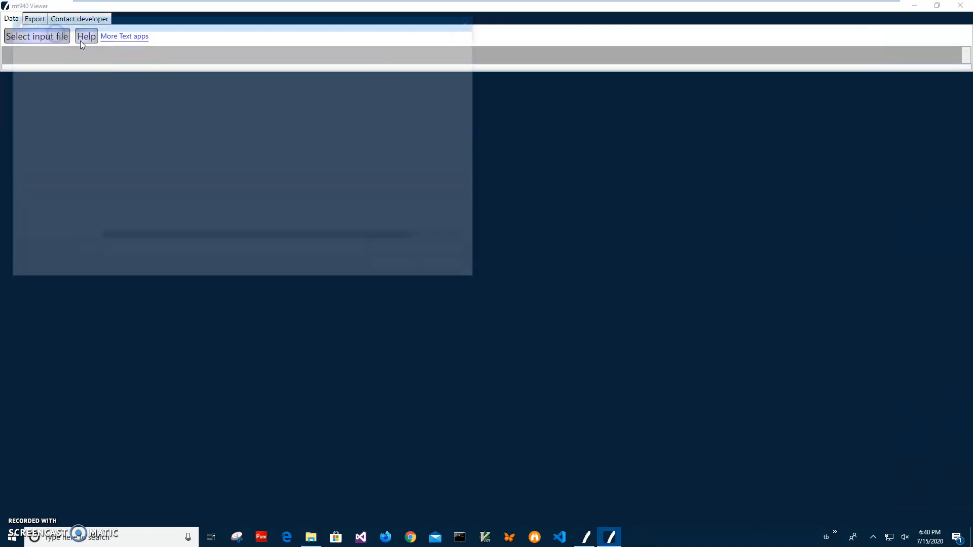
double_click(124, 82)
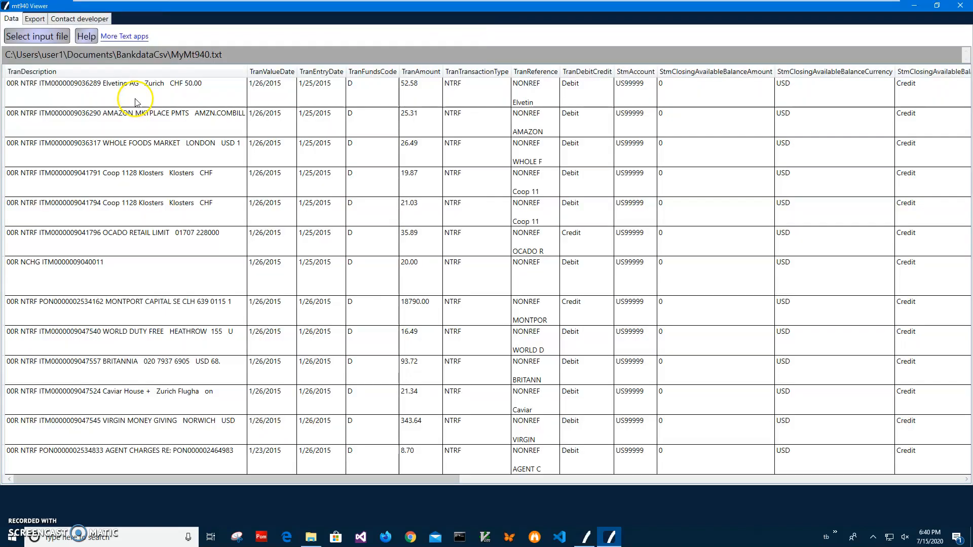
Step: Examine the fields of the first transaction across the transaction and closing balance columns
left_click(81, 145)
left_click(93, 103)
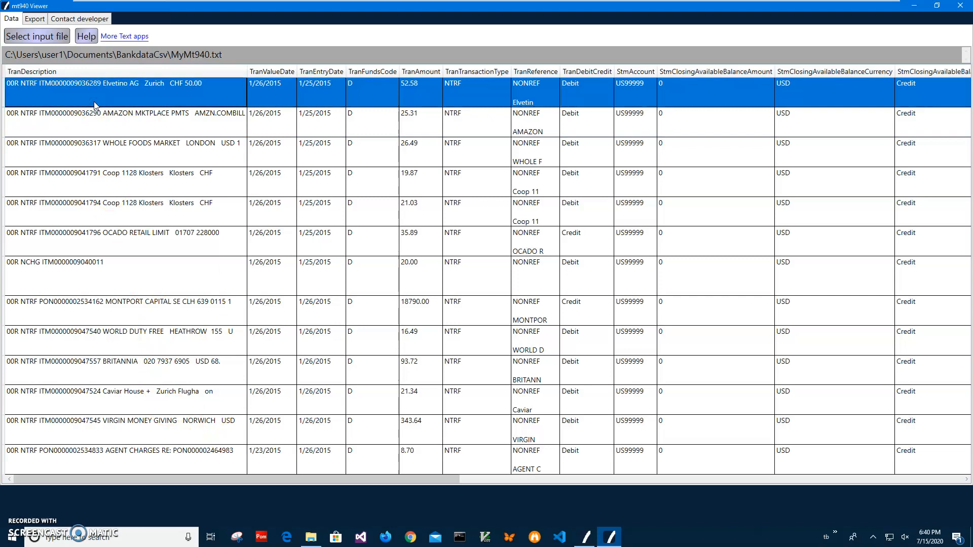
key("Tab")
key("Tab")
key("Tab")
key("Tab")
key("Tab")
key("Tab")
key("Tab")
key("Tab")
key("Tab")
key("Tab")
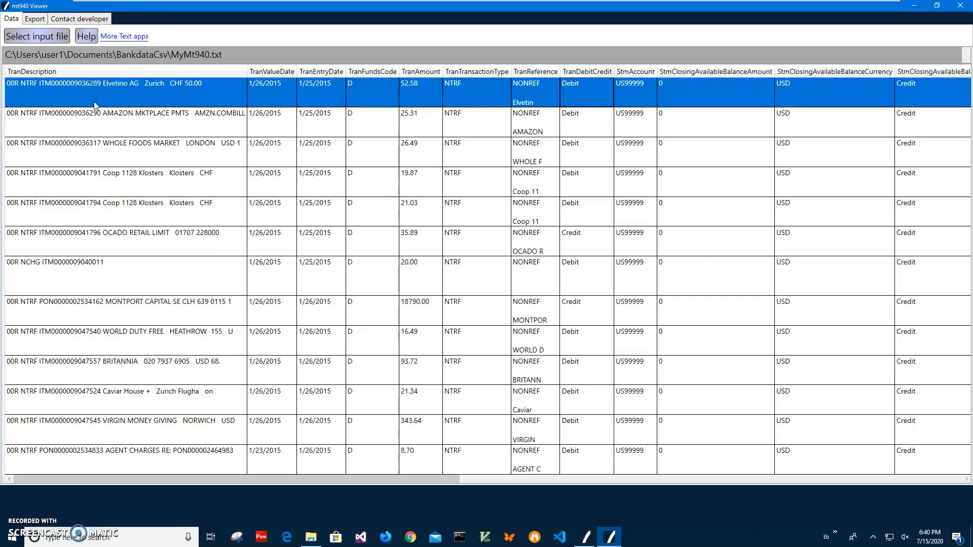
key("Tab")
key("Tab")
key("Tab")
key("Tab")
key("Tab")
key("Tab")
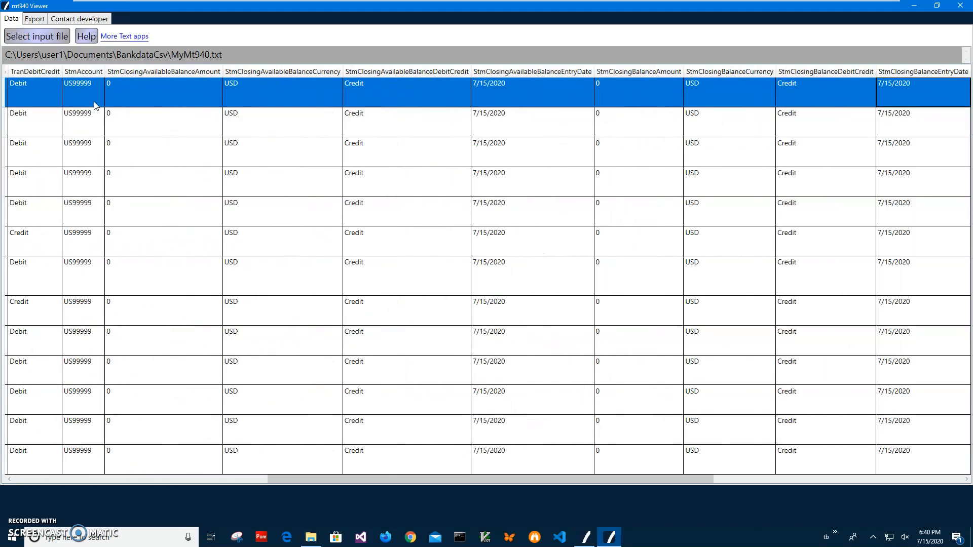
key("Home")
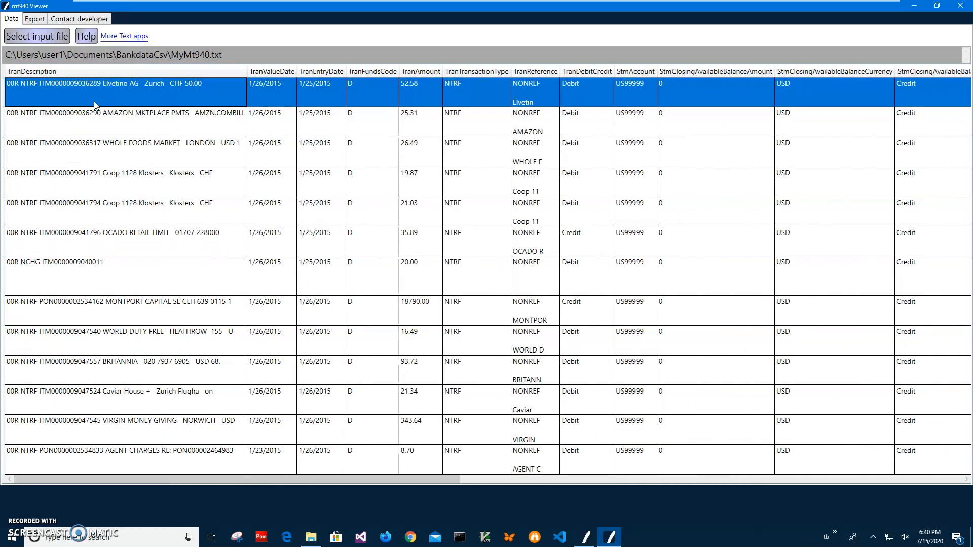
Step: Go through the transaction rows of the loaded file, then close mt940 Viewer
key("Down")
key("Down")
key("Down")
key("Down")
key("Down")
key("Down")
key("Down")
key("Down")
key("Down")
key("Down")
key("Down")
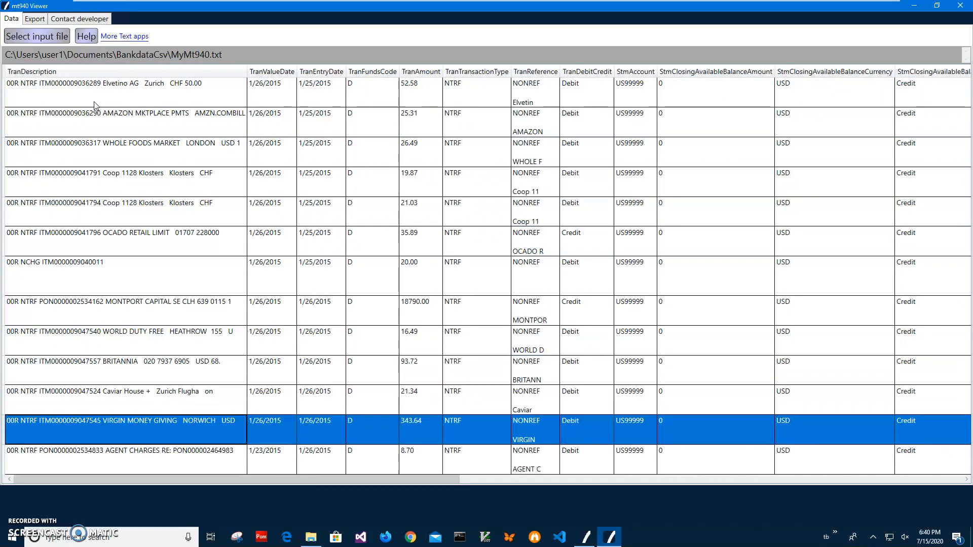
key("Up")
key("Up")
key("Up")
key("Up")
key("Up")
key("Up")
key("Up")
key("Up")
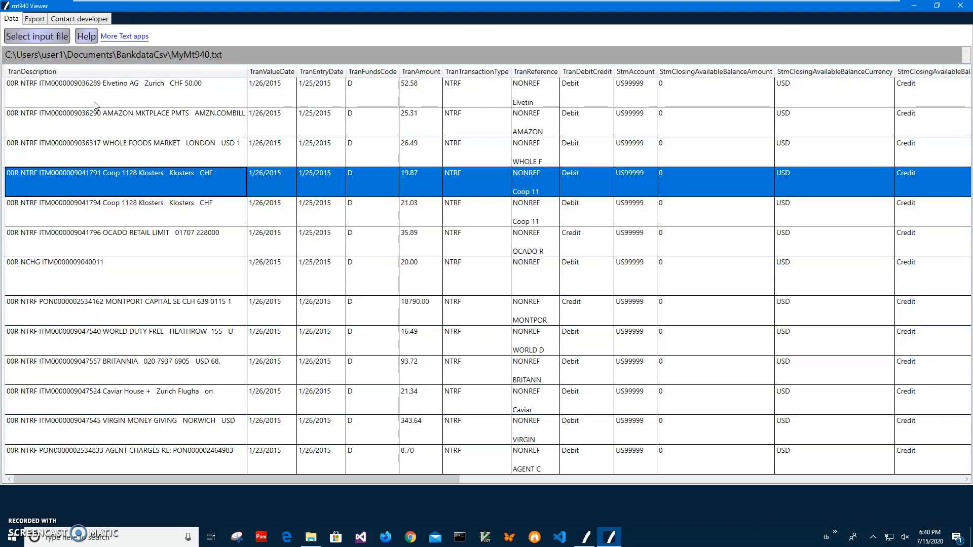
double_click(58, 10)
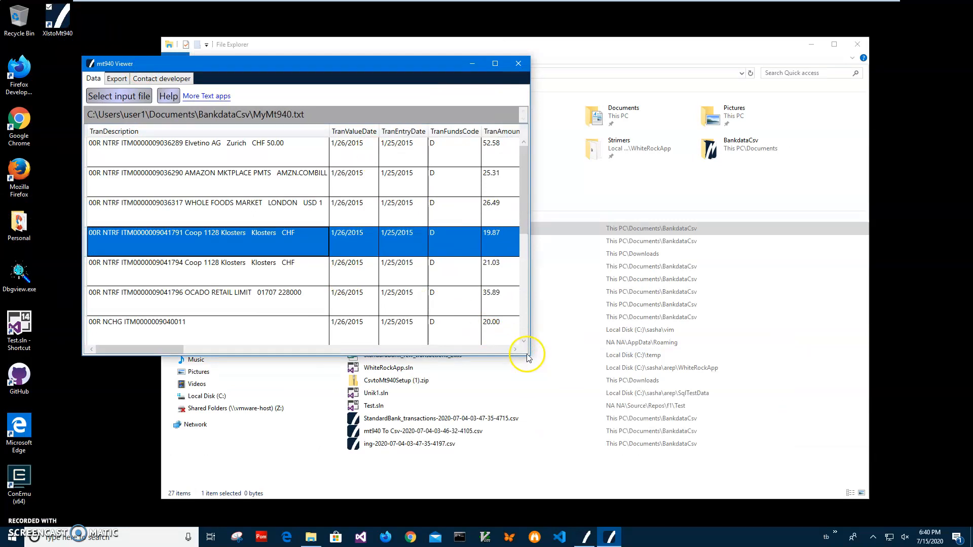
left_click(518, 63)
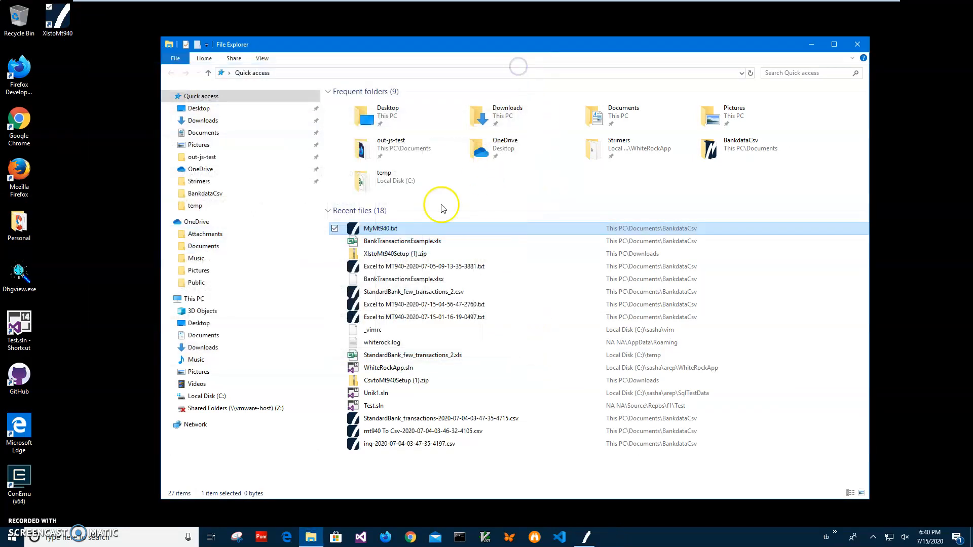
Step: Reopen MyMt940.txt in Notepad to check the raw MT940 text once more
right_click(397, 230)
mouse_move(356, 315)
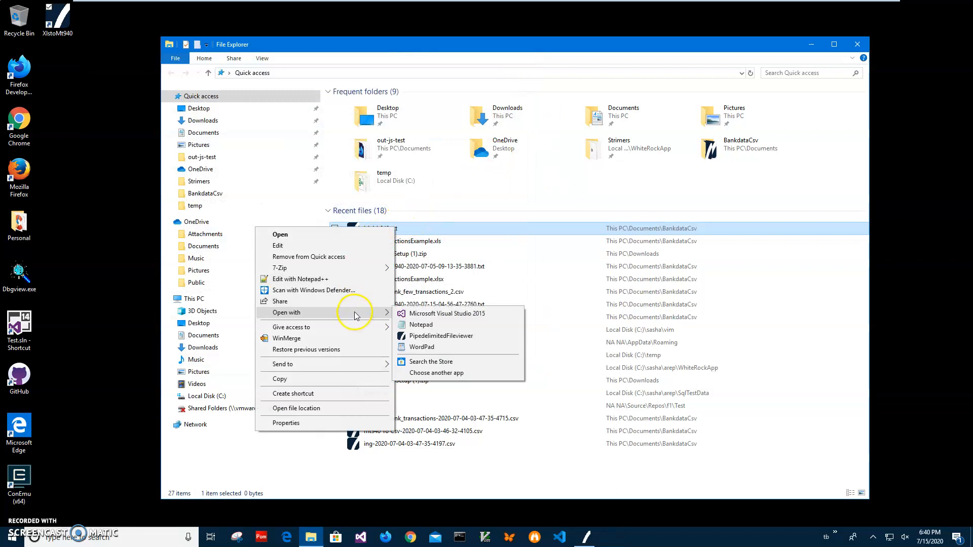
left_click(423, 324)
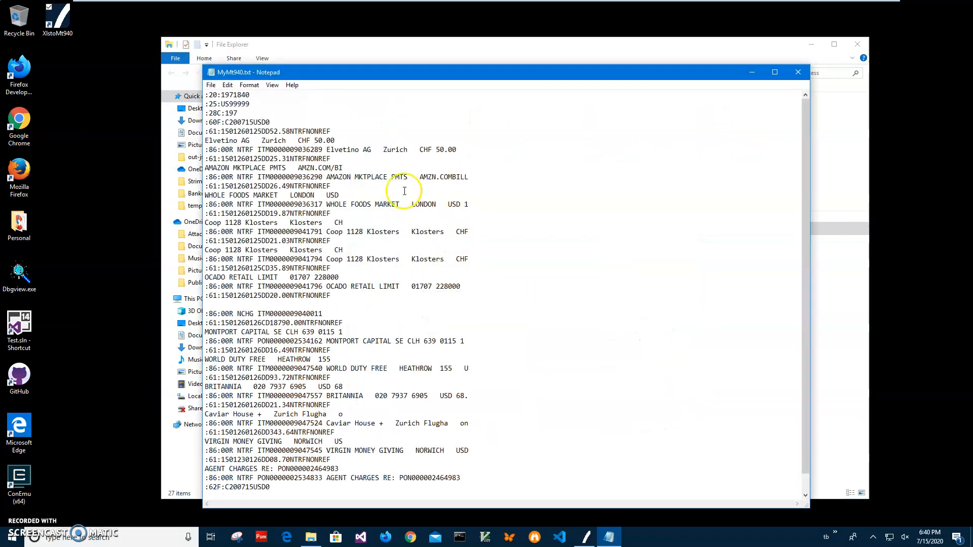
mouse_move(804, 176)
left_mouse_down()
mouse_move(799, 237)
mouse_move(801, 173)
left_mouse_up()
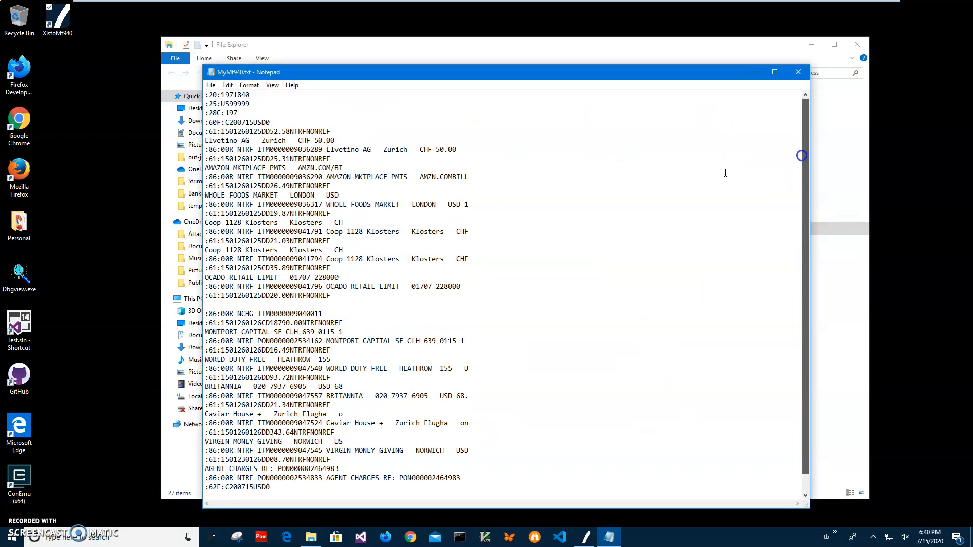